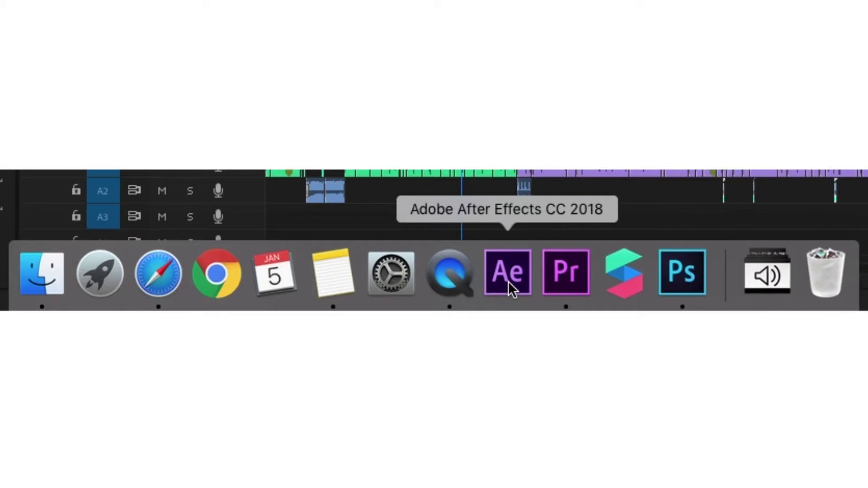
Launch Adobe After Effects CC 2018.
{"action": "left_click", "coordinate": [508, 282]}
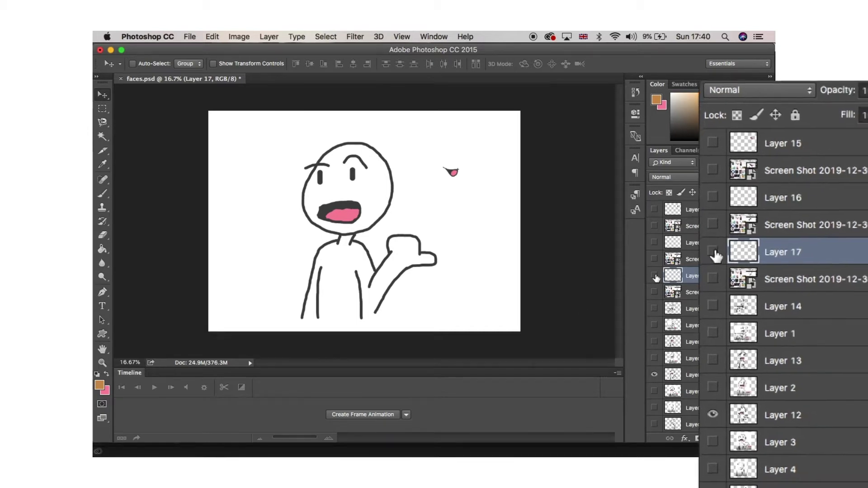
Toggle the visibility of Layer 17 in the Photoshop document faces.psd.
{"action": "left_click", "coordinate": [654, 276]}
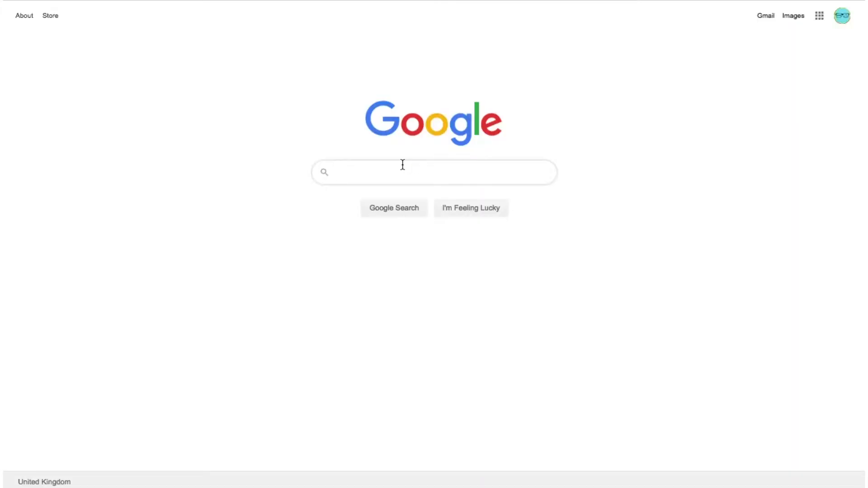
Search Google for "after effects wikipedia english" and open the Adobe After Effects Wikipedia article.
{"action": "type", "text": "after effects"}
{"action": "key", "text": "Down"}
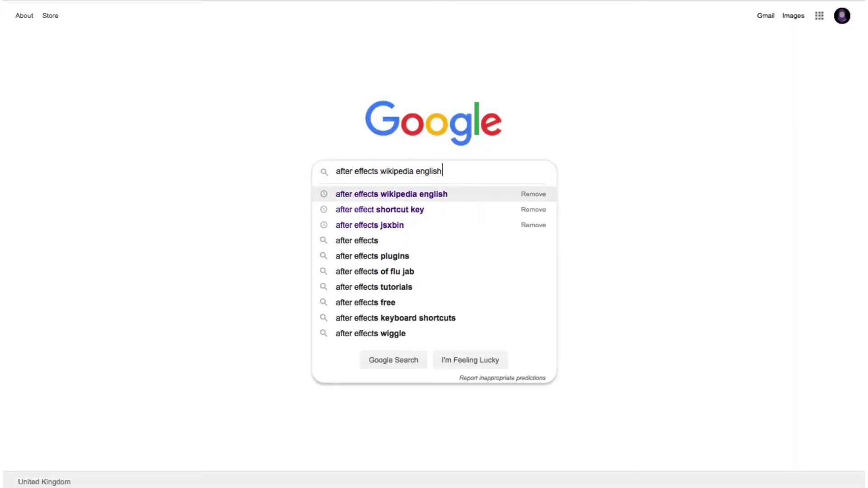
{"action": "key", "text": "Return"}
{"action": "left_click", "coordinate": [148, 166]}
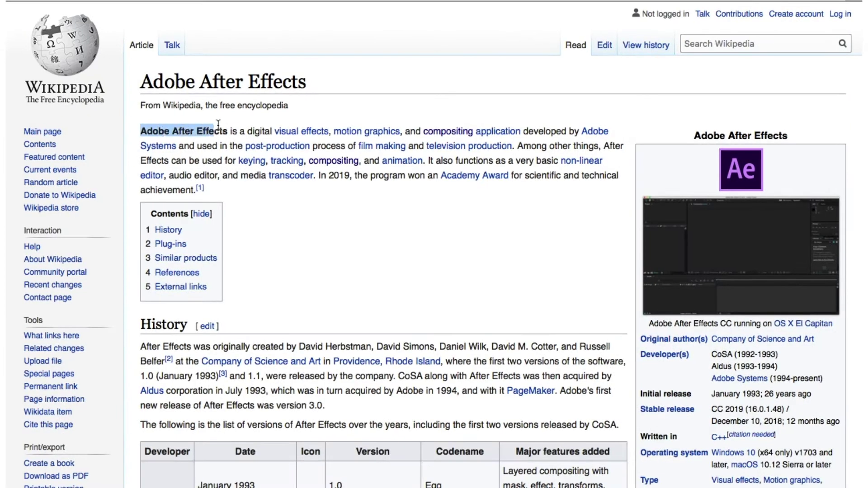
Read through the introductory paragraph of the Adobe After Effects article, highlighting its text along the way.
{"action": "left_click_drag", "start_coordinate": [285, 127], "coordinate": [544, 128]}
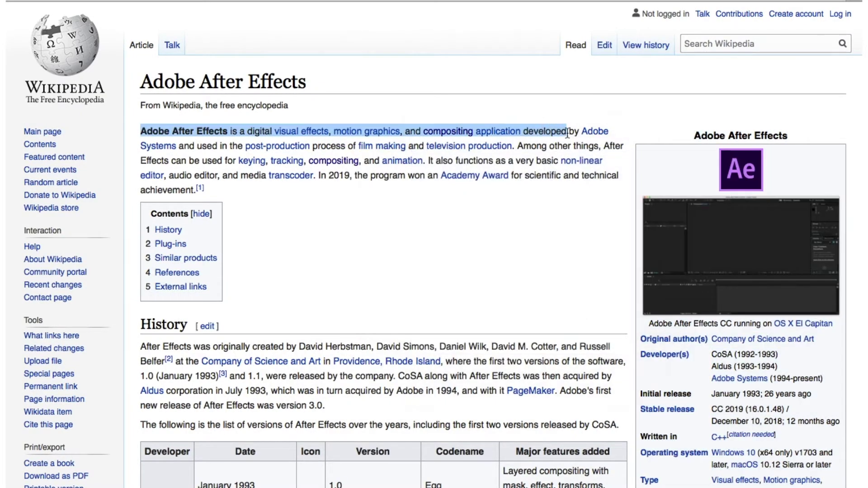
{"action": "left_click_drag", "start_coordinate": [599, 131], "coordinate": [189, 145]}
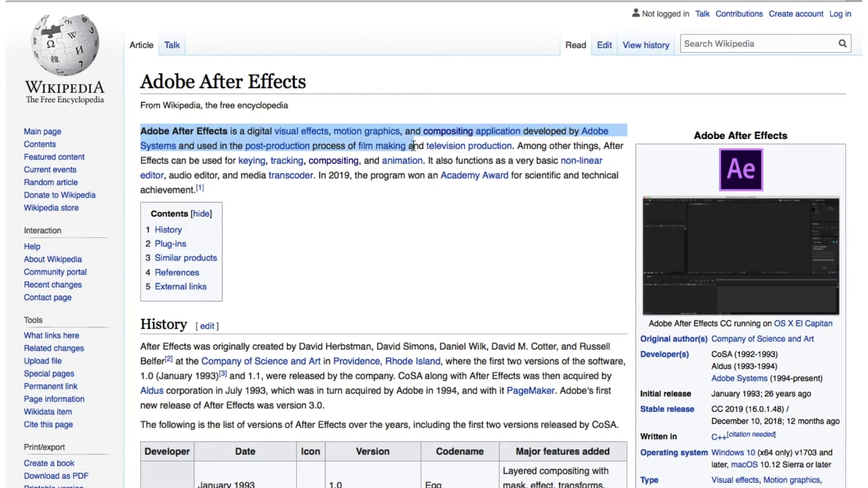
{"action": "left_click_drag", "start_coordinate": [470, 145], "coordinate": [217, 155]}
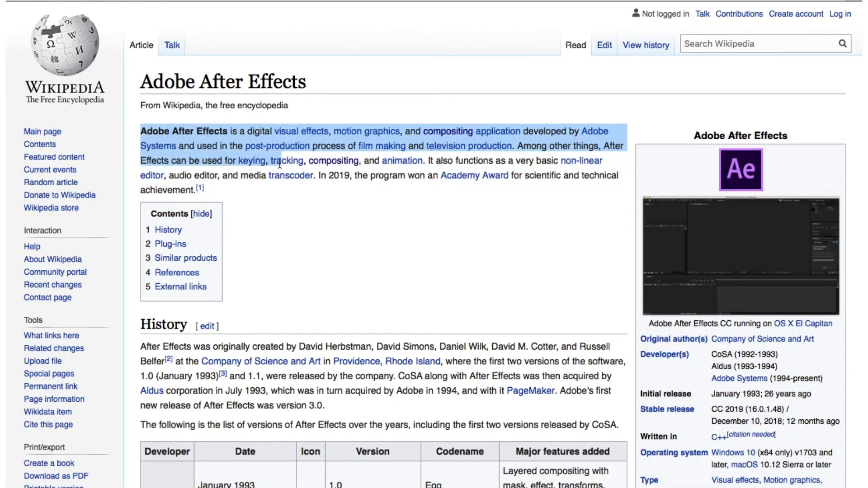
{"action": "left_click_drag", "start_coordinate": [315, 164], "coordinate": [445, 154]}
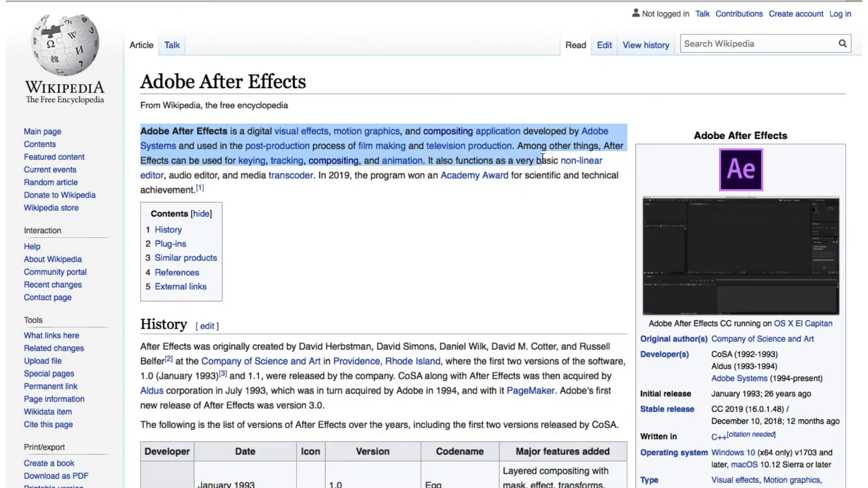
{"action": "left_click_drag", "start_coordinate": [577, 162], "coordinate": [227, 180]}
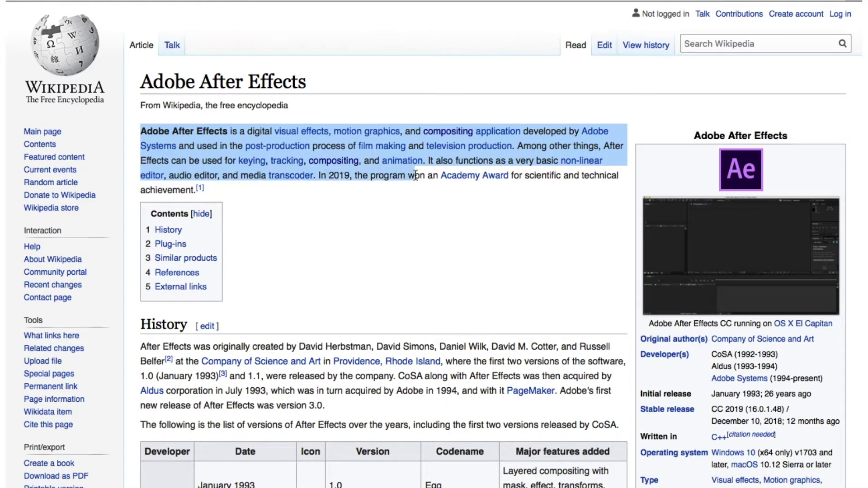
{"action": "left_click_drag", "start_coordinate": [487, 175], "coordinate": [591, 182]}
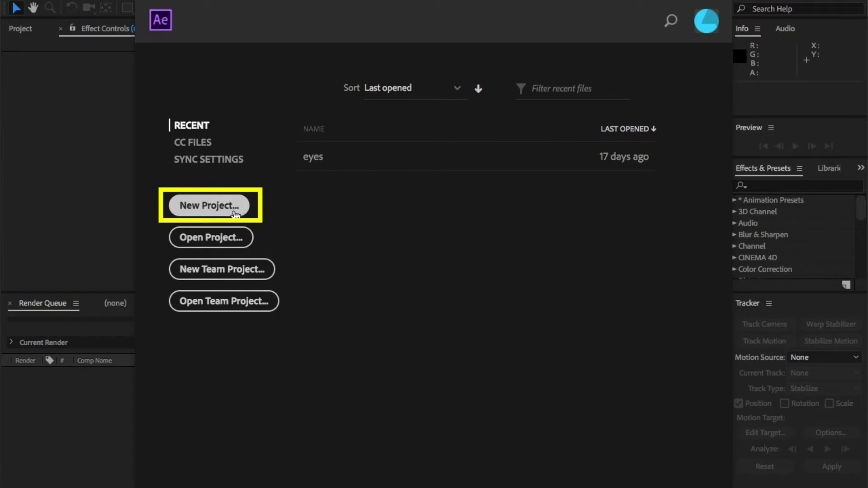
Create a new After Effects project and import the footage file Pexels Videos 2619114.mp4 after previewing it.
{"action": "left_click", "coordinate": [236, 212]}
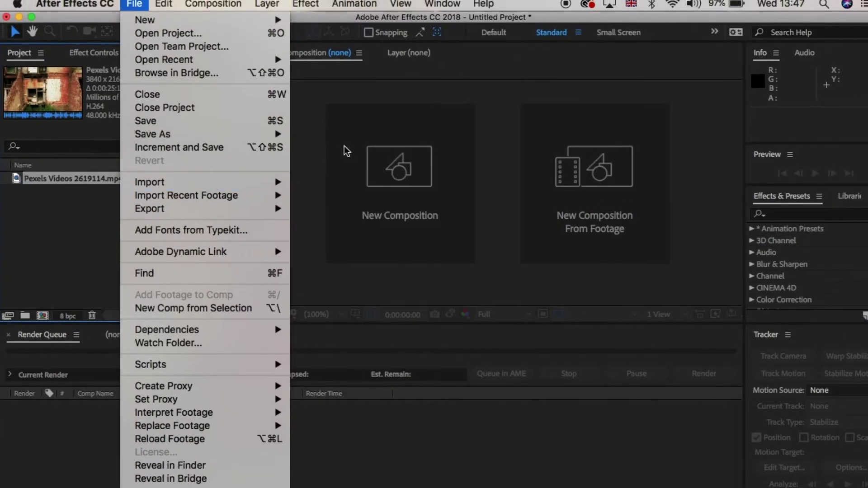
{"action": "mouse_move", "coordinate": [270, 186]}
{"action": "left_click", "coordinate": [360, 183]}
{"action": "left_click", "coordinate": [405, 92]}
{"action": "key", "text": "space"}
{"action": "key", "text": "space"}
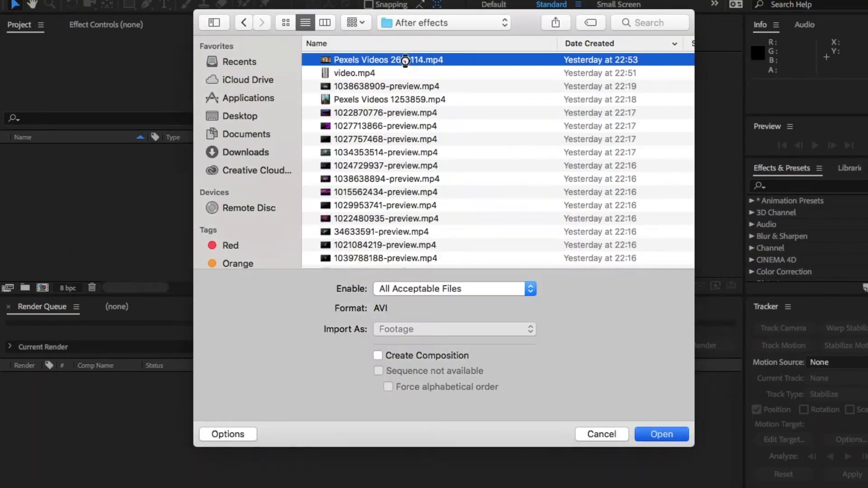
{"action": "key", "text": "Return"}
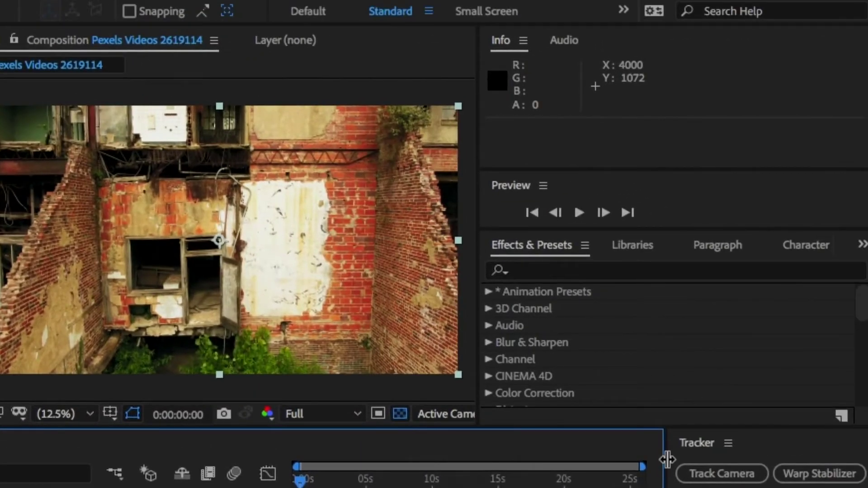
Narrow the timeline area and look through Libraries and Character before returning to Effects & Presets.
{"action": "left_click_drag", "start_coordinate": [667, 460], "coordinate": [480, 460]}
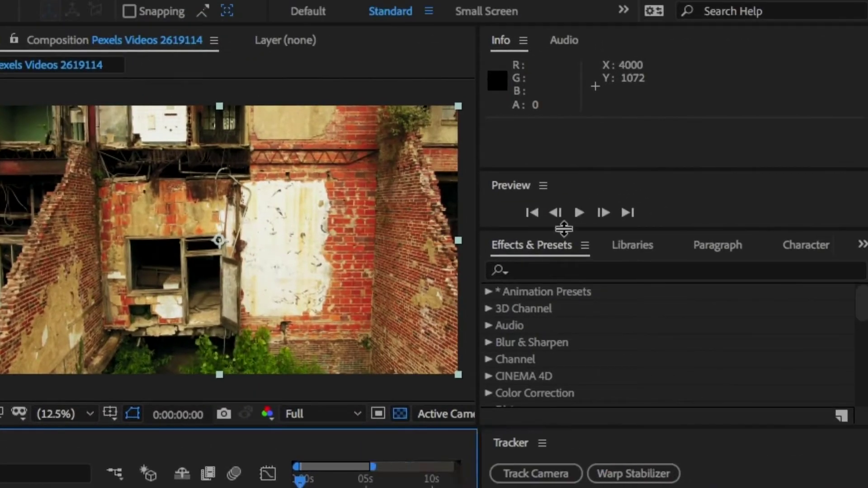
{"action": "left_click", "coordinate": [638, 244]}
{"action": "left_click", "coordinate": [806, 245]}
{"action": "left_click", "coordinate": [531, 245]}
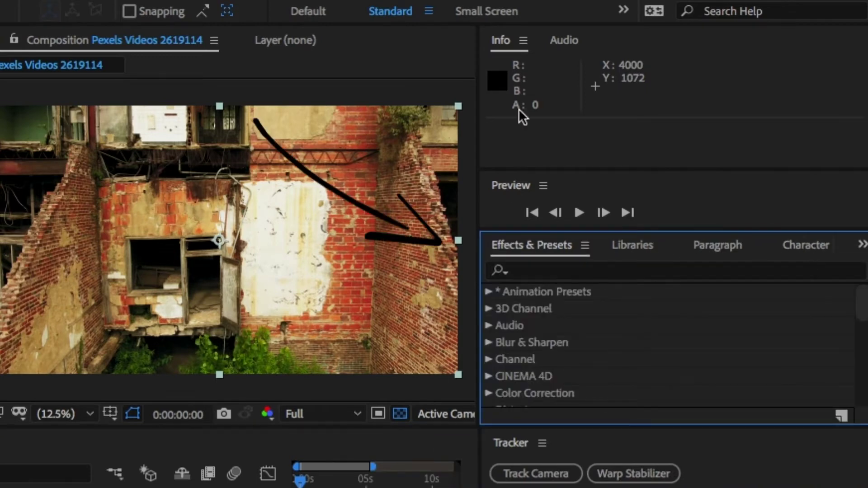
Activate the Info panel and widen the composition viewer and timeline areas.
{"action": "left_click", "coordinate": [505, 42]}
{"action": "left_click_drag", "start_coordinate": [478, 50], "coordinate": [635, 50]}
{"action": "left_click_drag", "start_coordinate": [479, 440], "coordinate": [643, 440]}
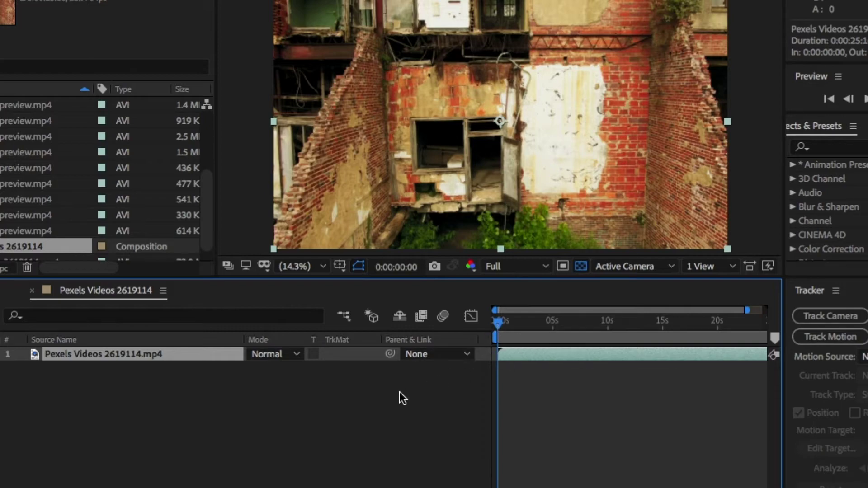
Deselect everything, show the grid overlay over the composition and hide it again.
{"action": "key", "text": "ctrl+shift+a"}
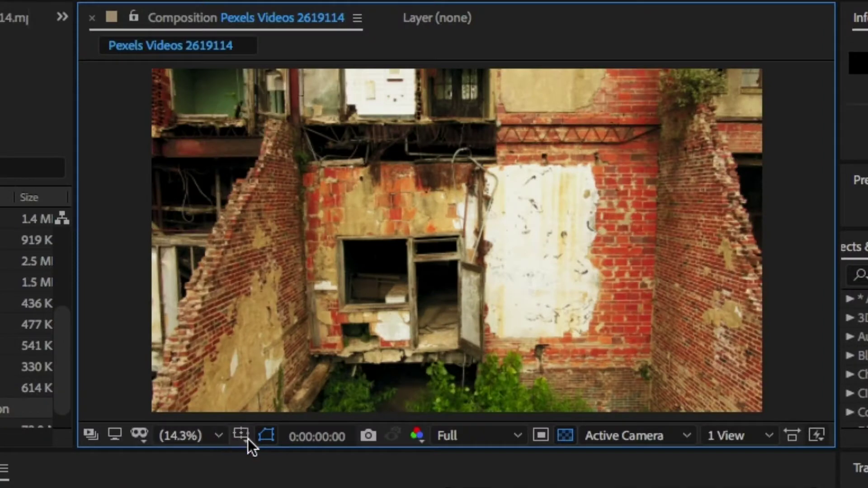
{"action": "left_click", "coordinate": [242, 435]}
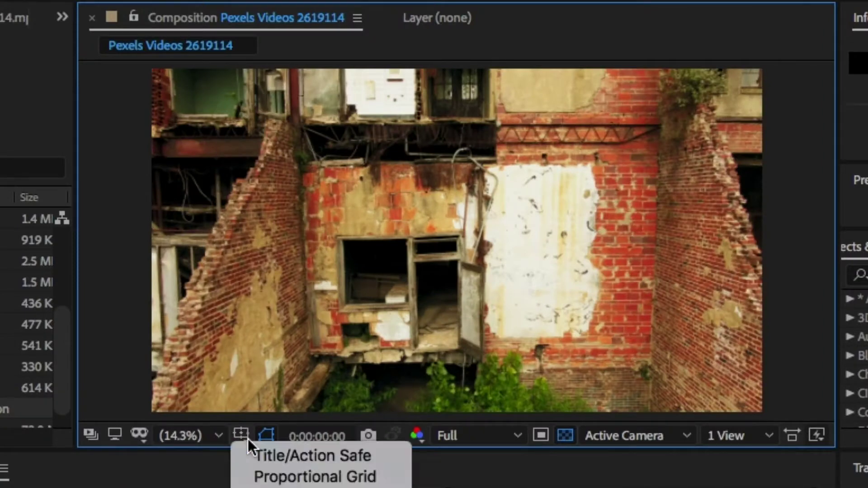
{"action": "left_click", "coordinate": [253, 487]}
{"action": "left_click", "coordinate": [241, 435]}
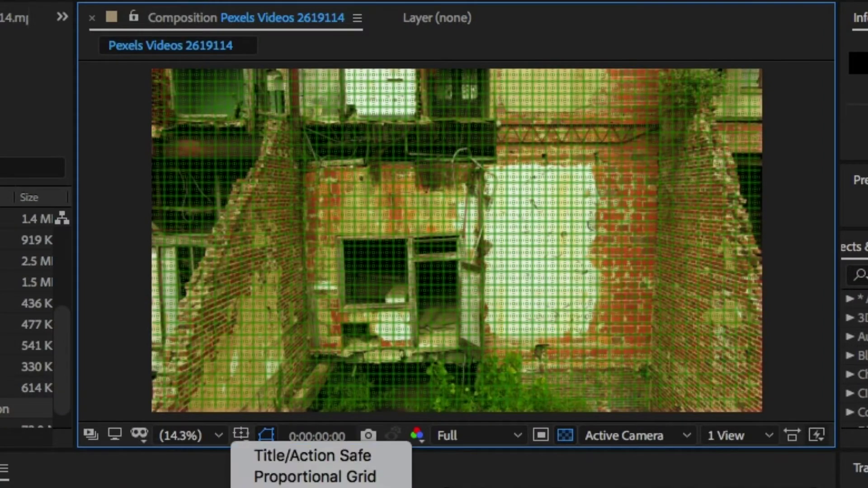
{"action": "left_click", "coordinate": [255, 487]}
{"action": "left_click", "coordinate": [241, 435]}
{"action": "left_click", "coordinate": [253, 487]}
{"action": "left_click", "coordinate": [241, 435]}
{"action": "left_click", "coordinate": [253, 486]}
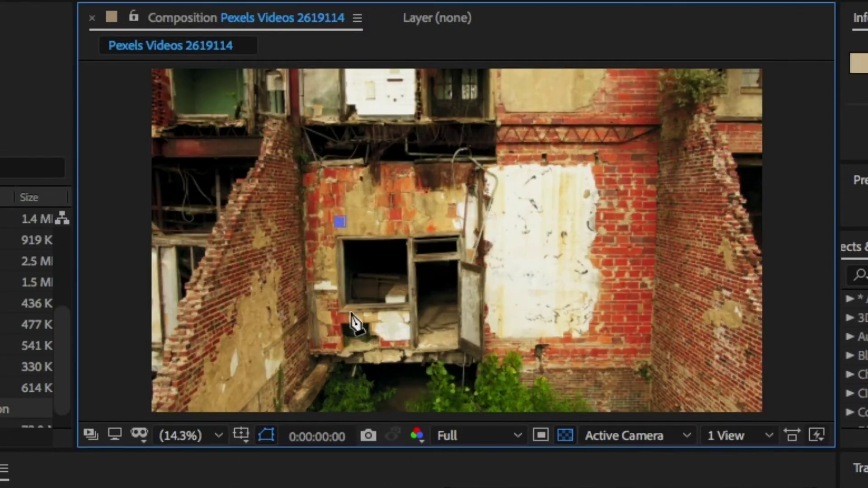
Draw a closed curved path around the window area with the Pen tool and toggle mask and shape path visibility.
{"action": "left_click", "coordinate": [340, 222]}
{"action": "key", "text": "ctrl+shift+a"}
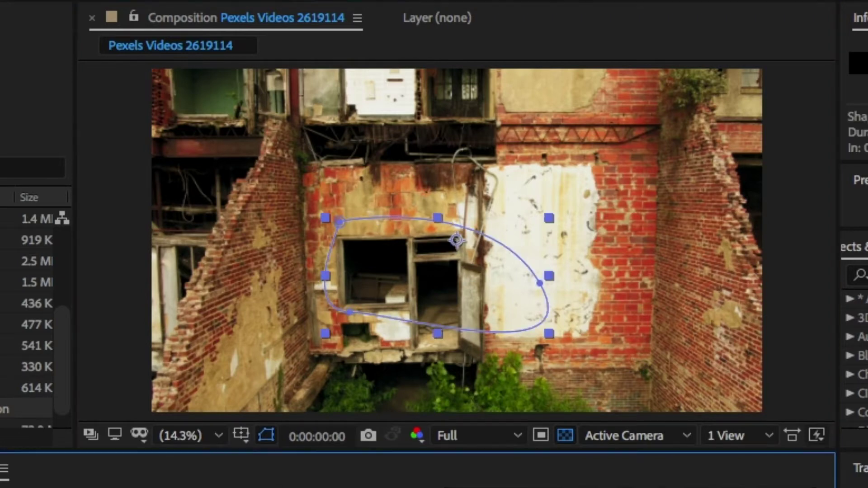
{"action": "left_click", "coordinate": [267, 437]}
Look over the composition viewer's color channel options, keeping RGB.
{"action": "left_click", "coordinate": [417, 435]}
{"action": "left_click", "coordinate": [475, 435]}
{"action": "left_click", "coordinate": [498, 434]}
{"action": "left_click", "coordinate": [417, 436]}
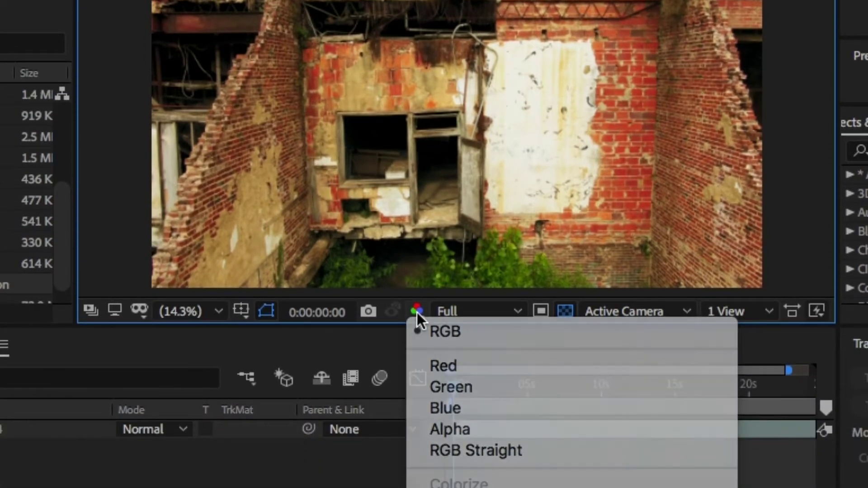
{"action": "left_click", "coordinate": [417, 313]}
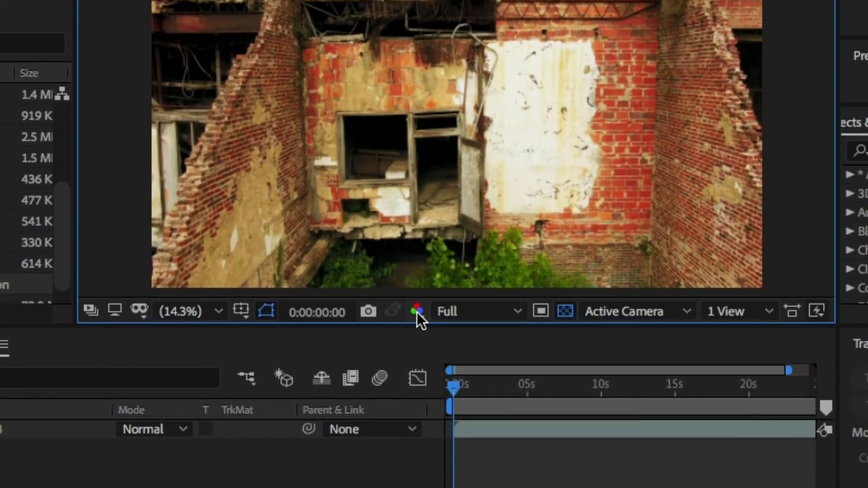
Try the preview resolution at Quarter and Half, and set it back to Full.
{"action": "left_click", "coordinate": [499, 312]}
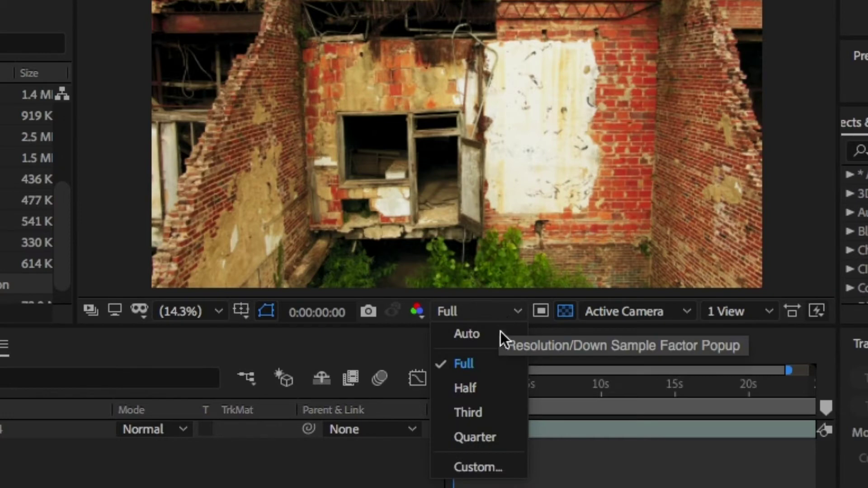
{"action": "left_click", "coordinate": [496, 436]}
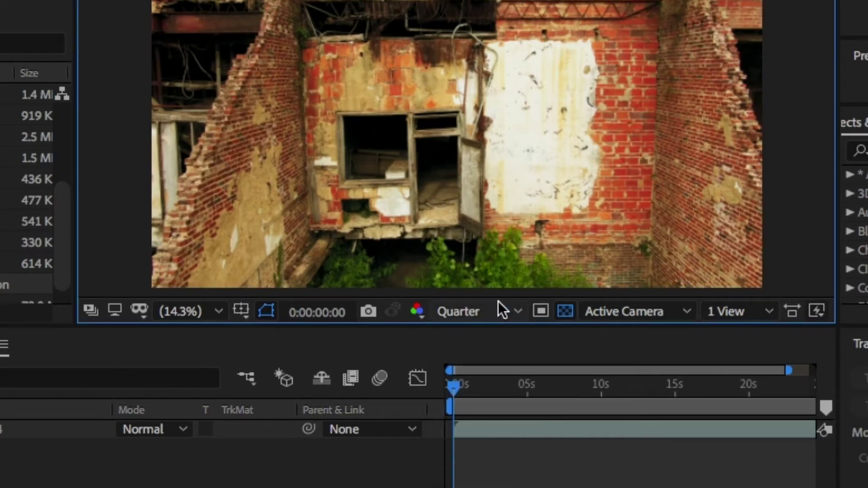
{"action": "left_click", "coordinate": [499, 302]}
{"action": "left_click", "coordinate": [495, 389]}
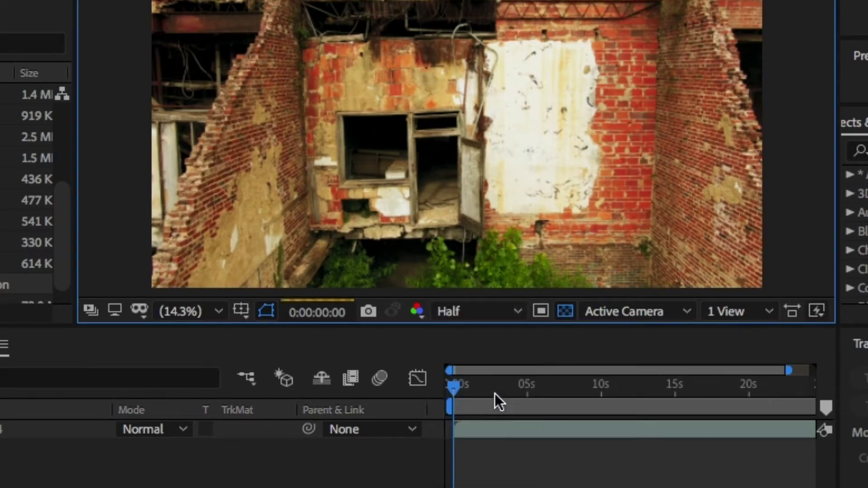
{"action": "left_click", "coordinate": [497, 310]}
{"action": "left_click", "coordinate": [498, 362]}
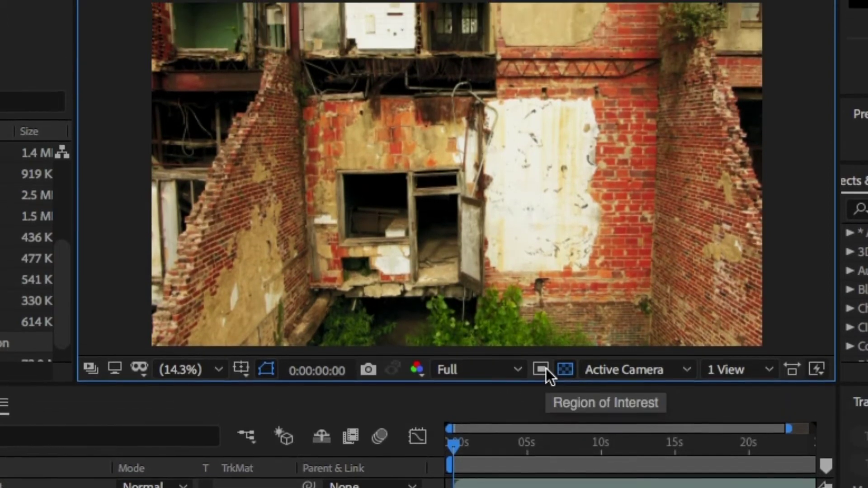
Draw a region of interest around the broken window area of the building and turn it off again.
{"action": "left_click", "coordinate": [545, 341]}
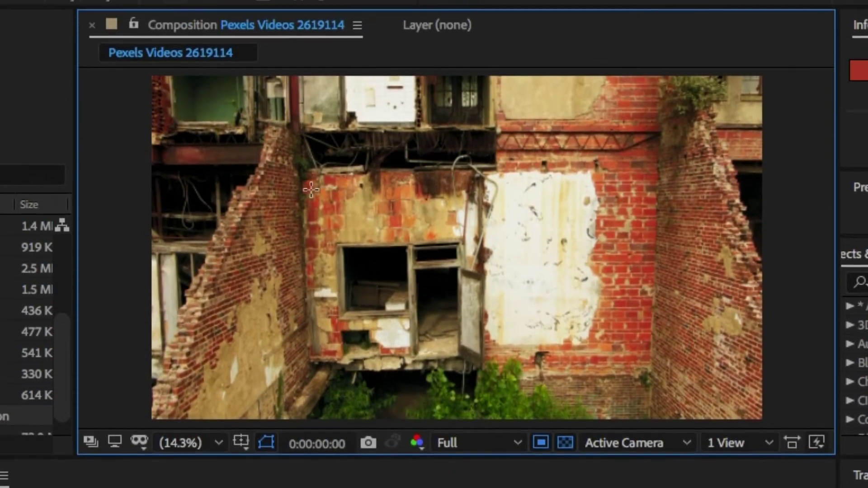
{"action": "left_click_drag", "start_coordinate": [306, 186], "coordinate": [523, 329]}
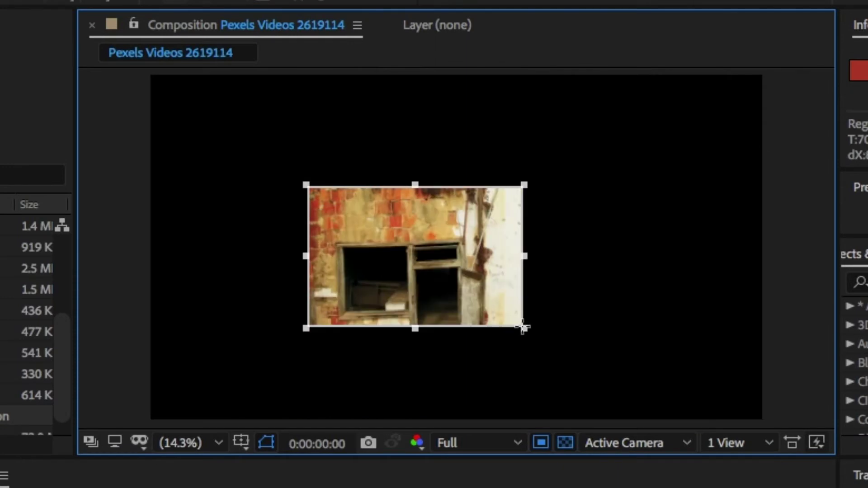
{"action": "left_click", "coordinate": [550, 446]}
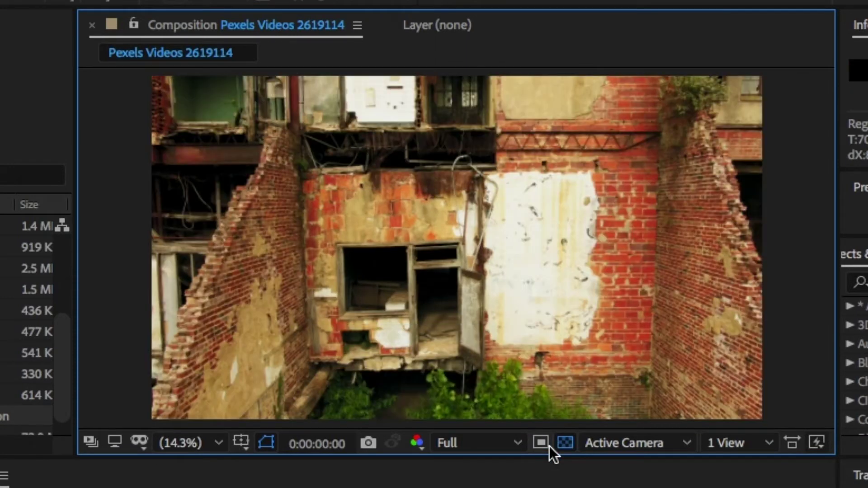
Check the viewer's 3D view choices, keeping Active Camera, and set the view layout to 4 Views.
{"action": "left_click", "coordinate": [618, 446]}
{"action": "left_click", "coordinate": [618, 377]}
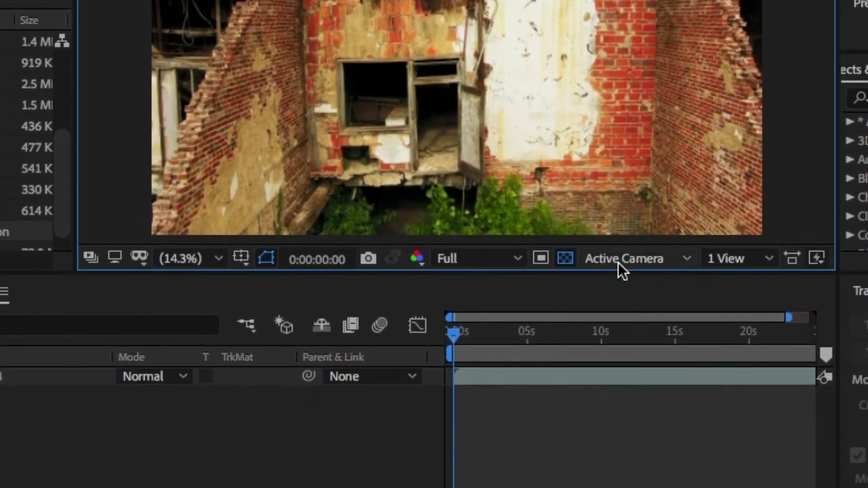
{"action": "left_click", "coordinate": [731, 259]}
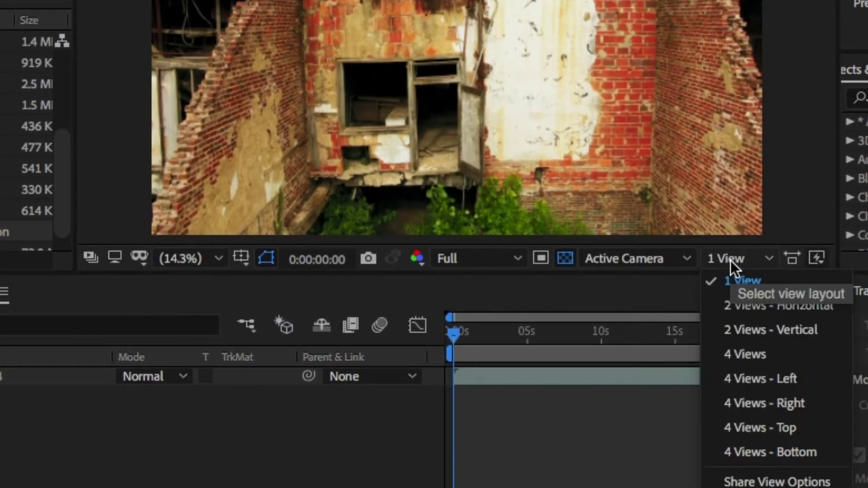
{"action": "left_click", "coordinate": [750, 354]}
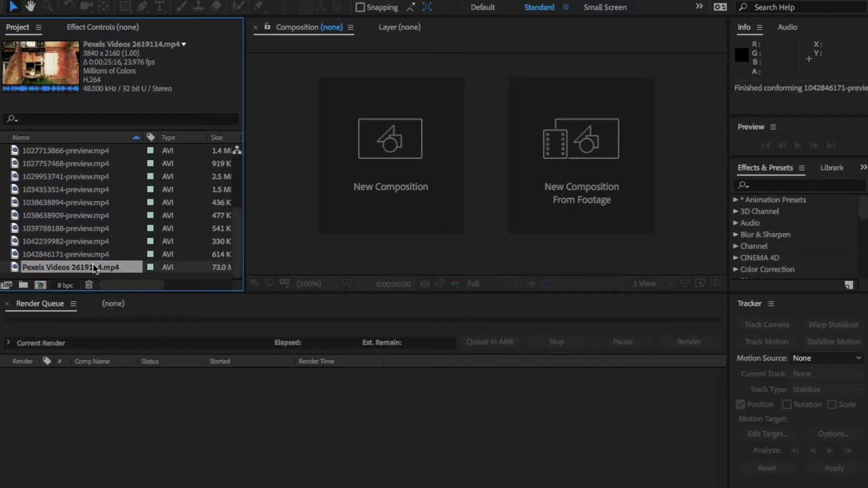
Create a composition from the Pexels Videos 2619114.mp4 footage.
{"action": "left_click_drag", "start_coordinate": [131, 268], "coordinate": [43, 289]}
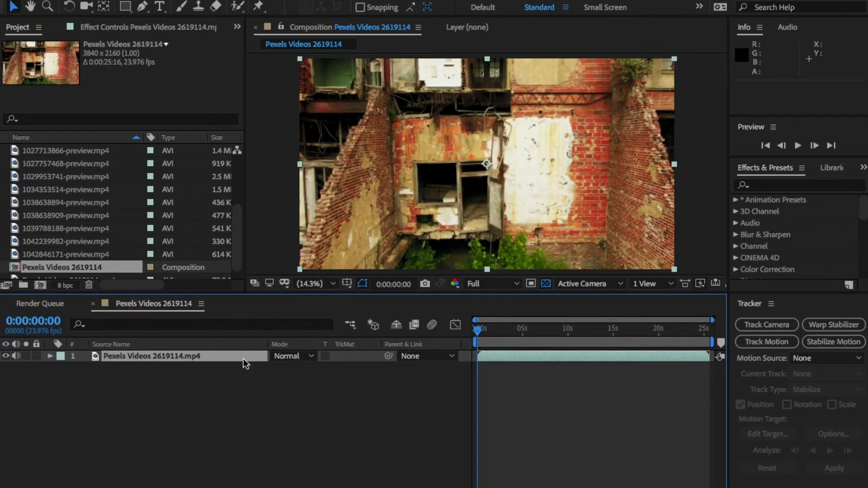
Open the settings of the Pexels Videos 2619114 composition.
{"action": "left_click", "coordinate": [203, 0]}
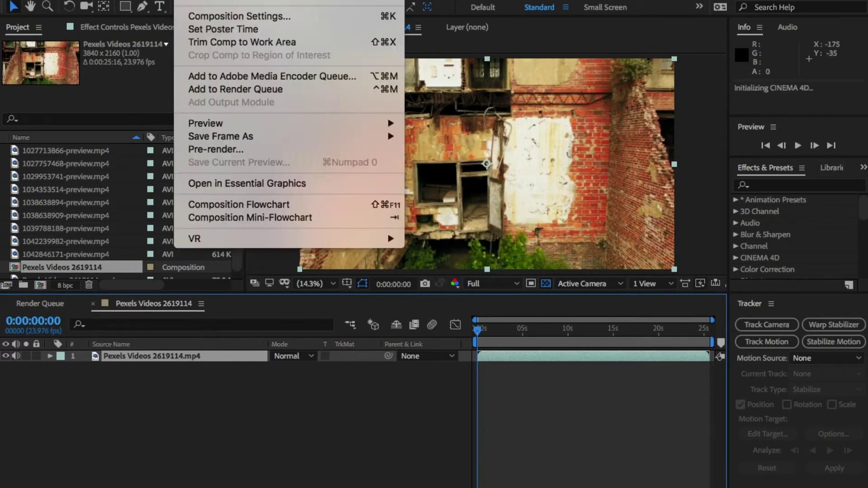
{"action": "left_click", "coordinate": [315, 18]}
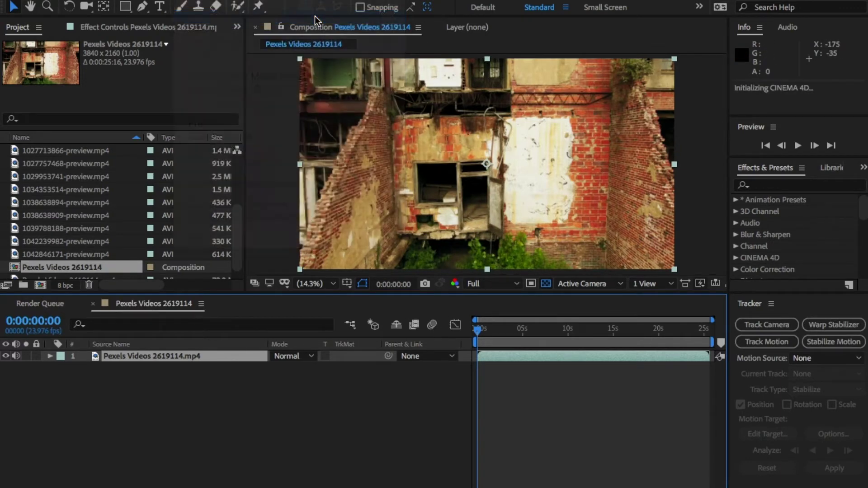
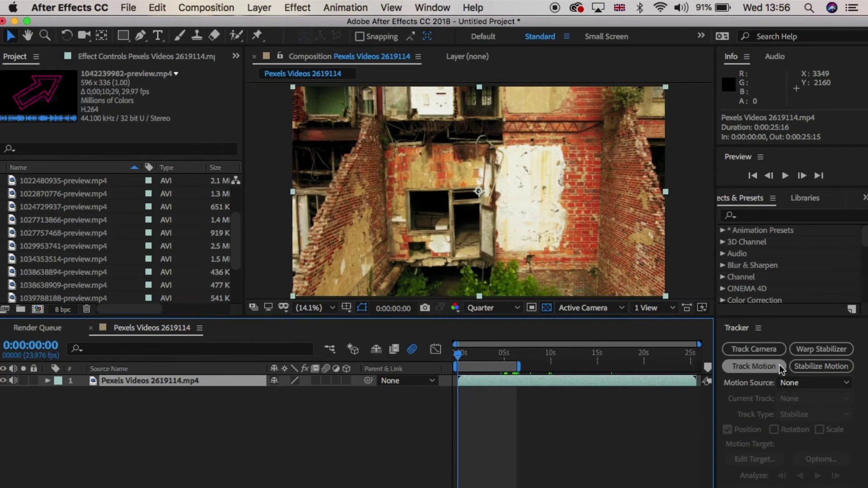
Start motion tracking on the Pexels Videos 2619114.mp4 layer and maximize its layer view, comparing it with the composition view.
{"action": "left_click", "coordinate": [780, 367]}
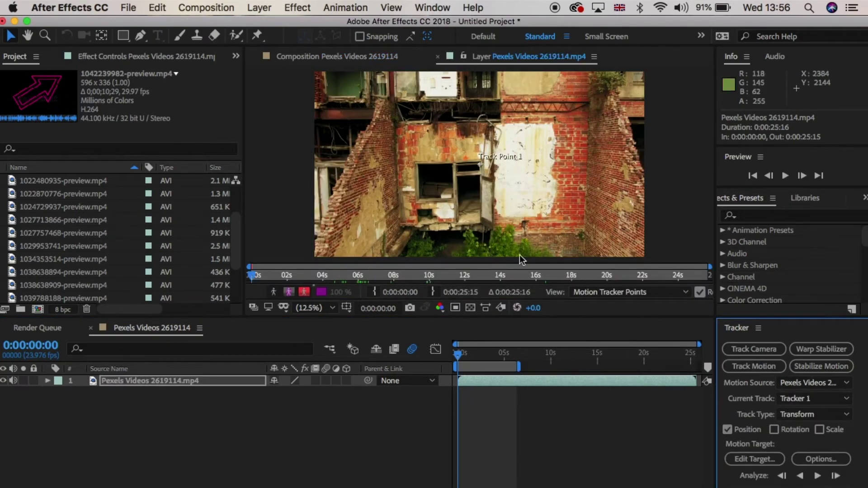
{"action": "key", "text": "grave"}
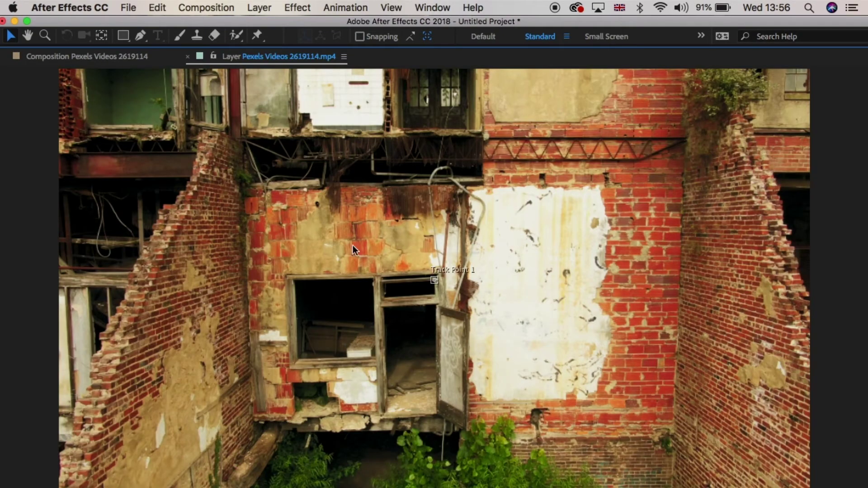
{"action": "left_click", "coordinate": [114, 51]}
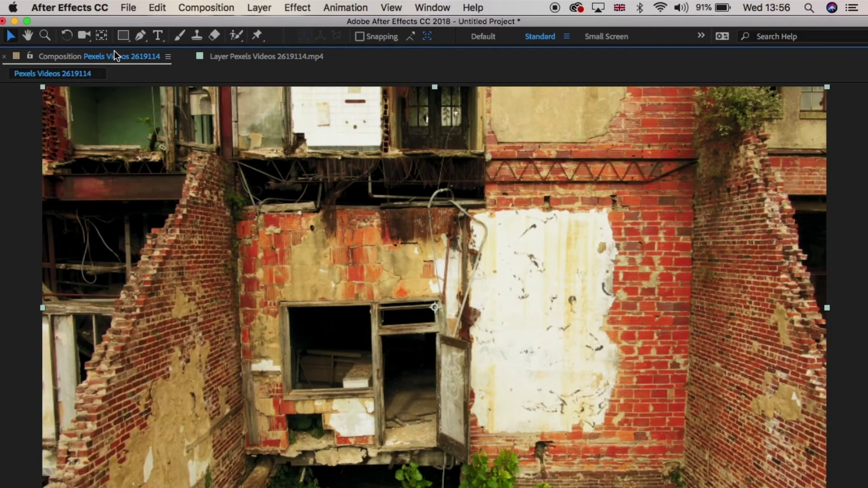
{"action": "left_click", "coordinate": [264, 57]}
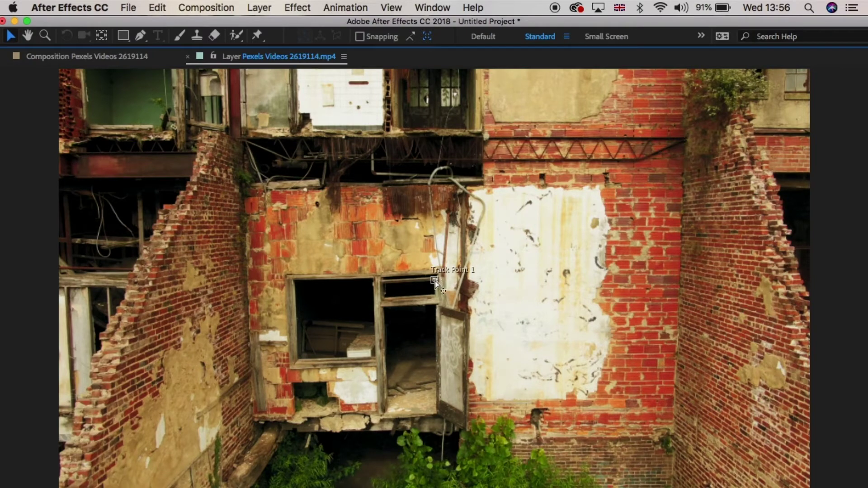
Position Track Point 1 on the small window above the door and enlarge its feature and search regions to enclose it.
{"action": "scroll", "coordinate": [435, 281], "scroll_direction": "up", "scroll_amount": 8}
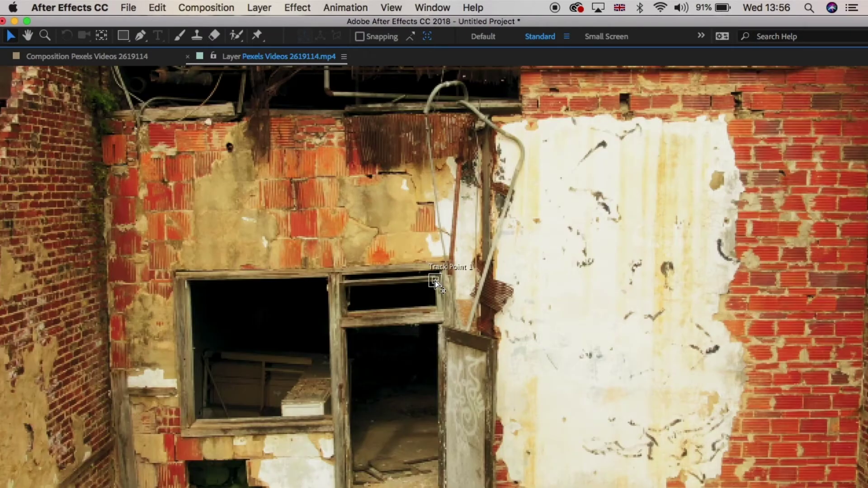
{"action": "scroll", "coordinate": [436, 284], "scroll_direction": "up", "scroll_amount": 4}
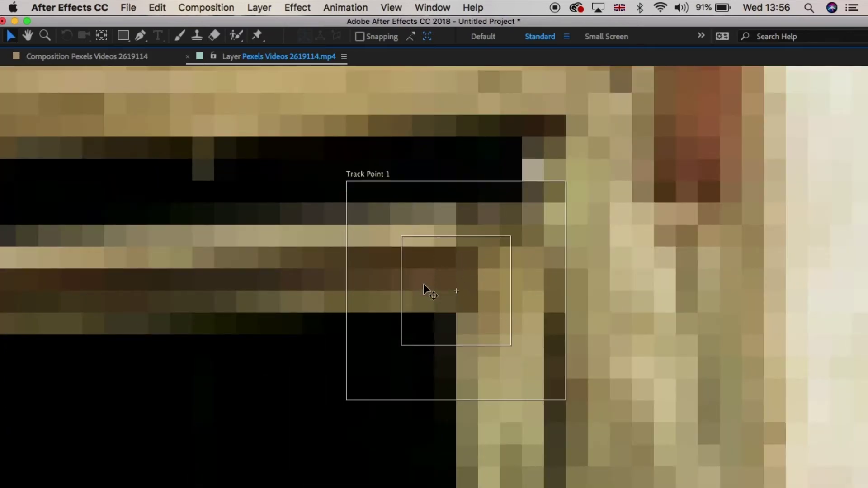
{"action": "left_click_drag", "start_coordinate": [508, 349], "coordinate": [470, 292]}
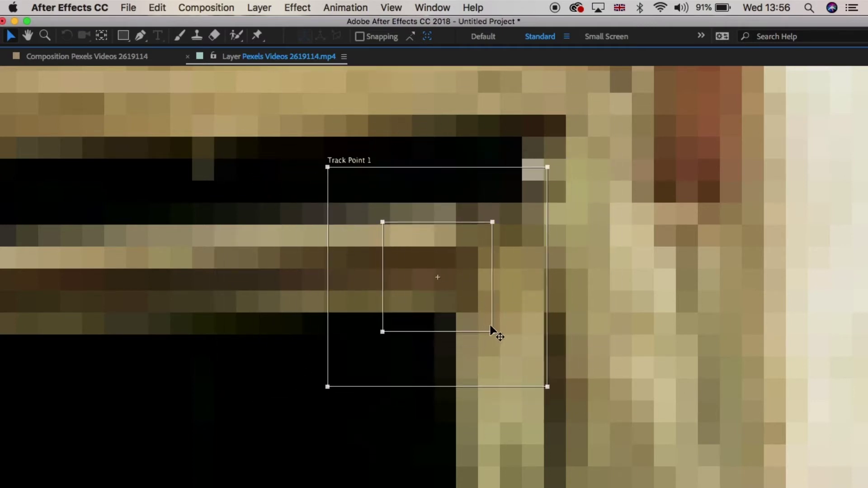
{"action": "mouse_move", "coordinate": [492, 331]}
{"action": "left_mouse_down"}
{"action": "mouse_move", "coordinate": [491, 293]}
{"action": "mouse_move", "coordinate": [452, 295]}
{"action": "mouse_move", "coordinate": [464, 362]}
{"action": "mouse_move", "coordinate": [509, 360]}
{"action": "mouse_move", "coordinate": [503, 340]}
{"action": "mouse_move", "coordinate": [487, 332]}
{"action": "mouse_move", "coordinate": [486, 345]}
{"action": "mouse_move", "coordinate": [497, 339]}
{"action": "left_mouse_up"}
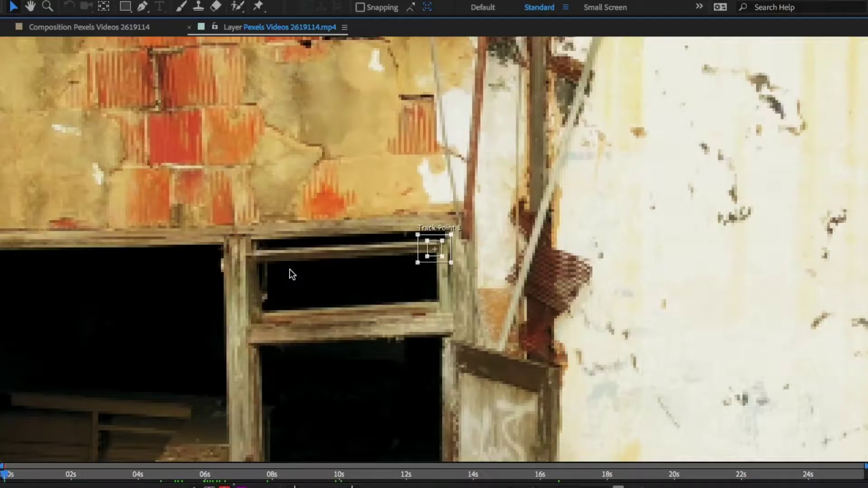
{"action": "left_click_drag", "start_coordinate": [429, 257], "coordinate": [444, 337]}
{"action": "left_click_drag", "start_coordinate": [462, 221], "coordinate": [473, 190]}
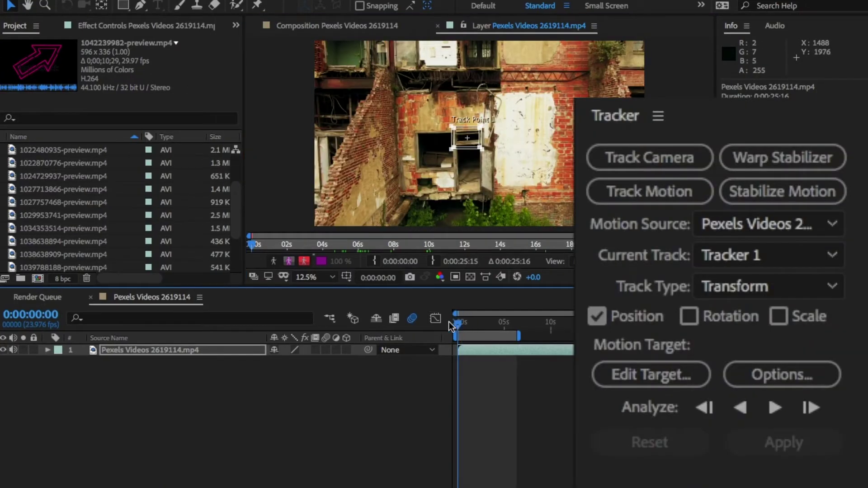
Analyze the position track forward through the clip and add a null object layer to the composition.
{"action": "left_click", "coordinate": [774, 408]}
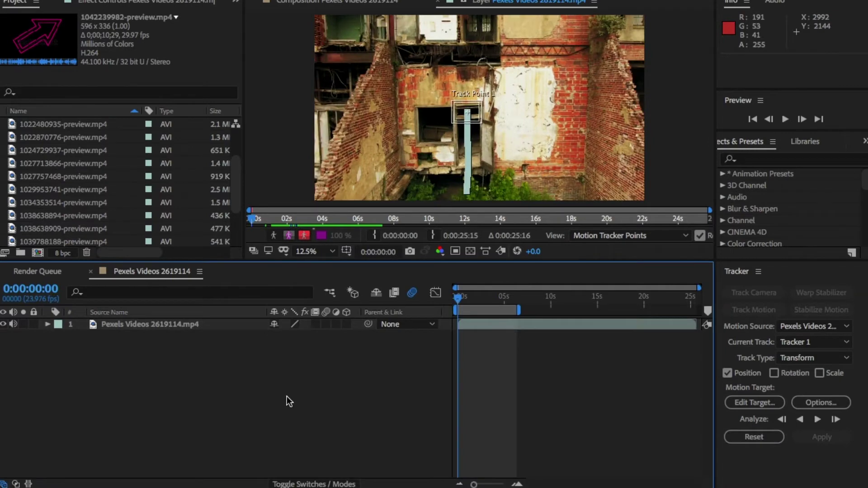
{"action": "right_click", "coordinate": [287, 396]}
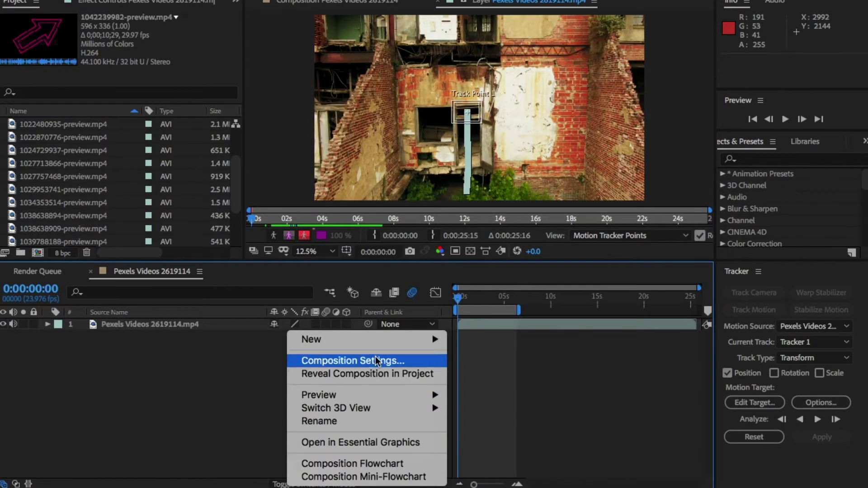
{"action": "mouse_move", "coordinate": [409, 340]}
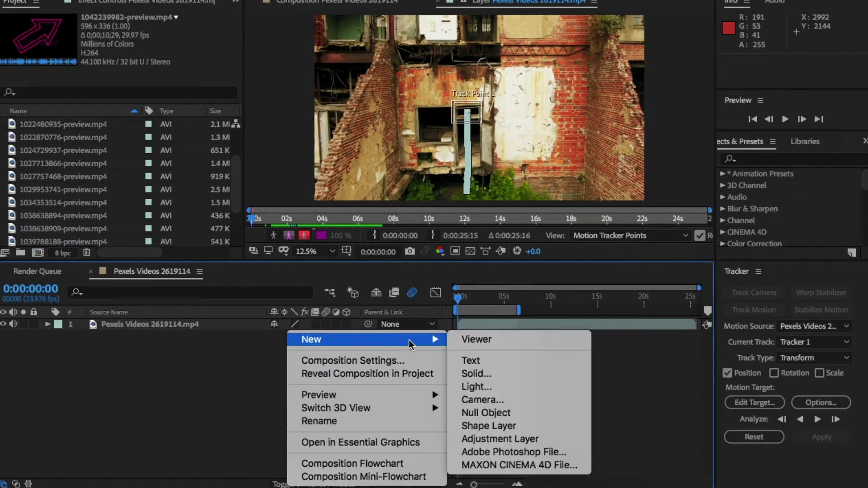
{"action": "left_click", "coordinate": [565, 411]}
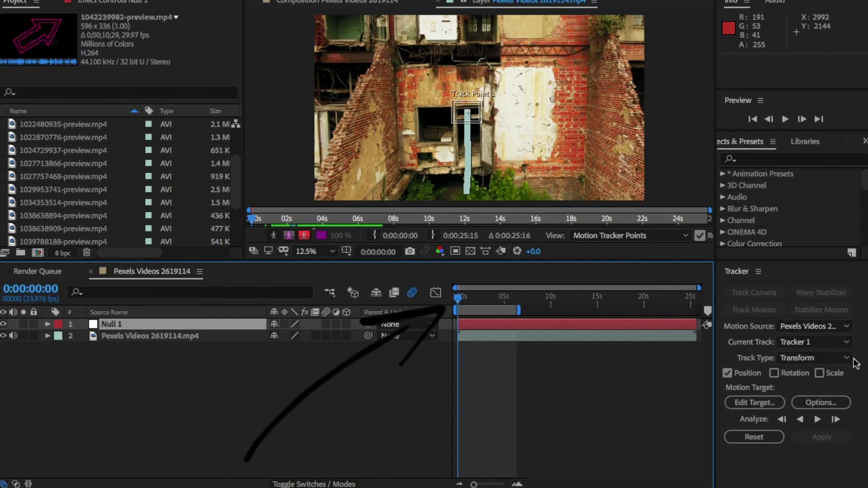
Set Null 1 as the motion target, apply the tracked motion to it, and scrub the timeline to check the result.
{"action": "left_click", "coordinate": [761, 405]}
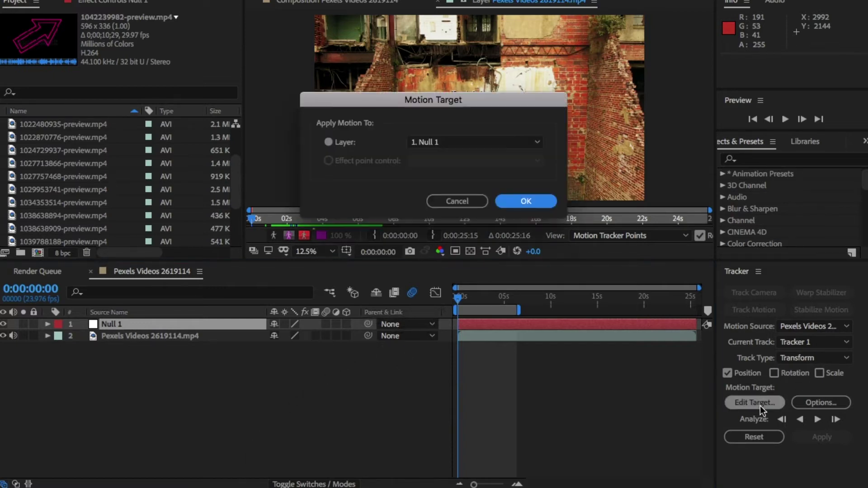
{"action": "left_click", "coordinate": [538, 145]}
{"action": "left_click", "coordinate": [542, 157]}
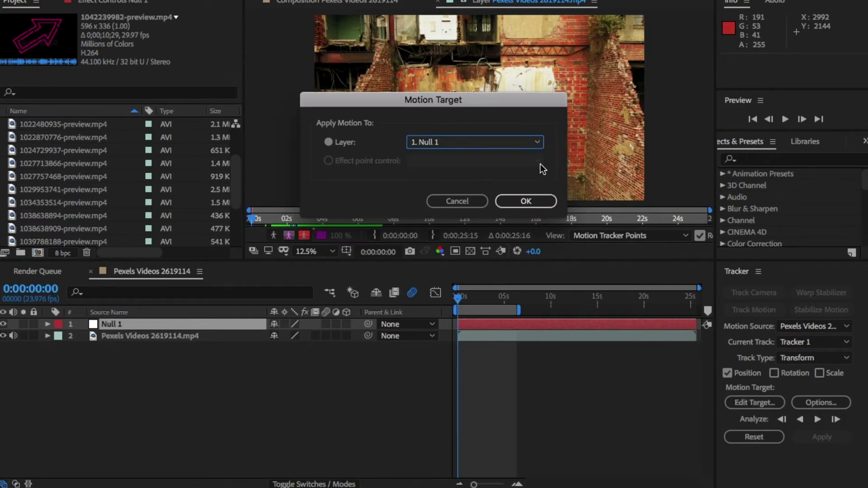
{"action": "left_click", "coordinate": [526, 201]}
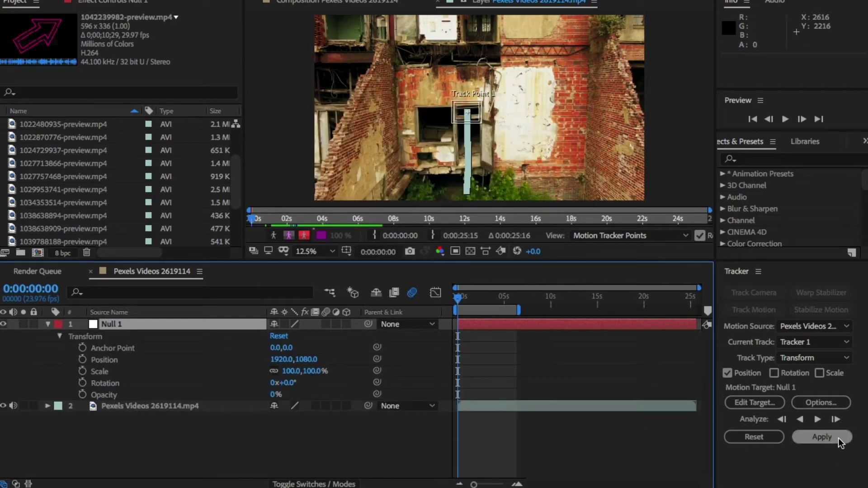
{"action": "left_click", "coordinate": [821, 438]}
{"action": "left_click", "coordinate": [504, 171]}
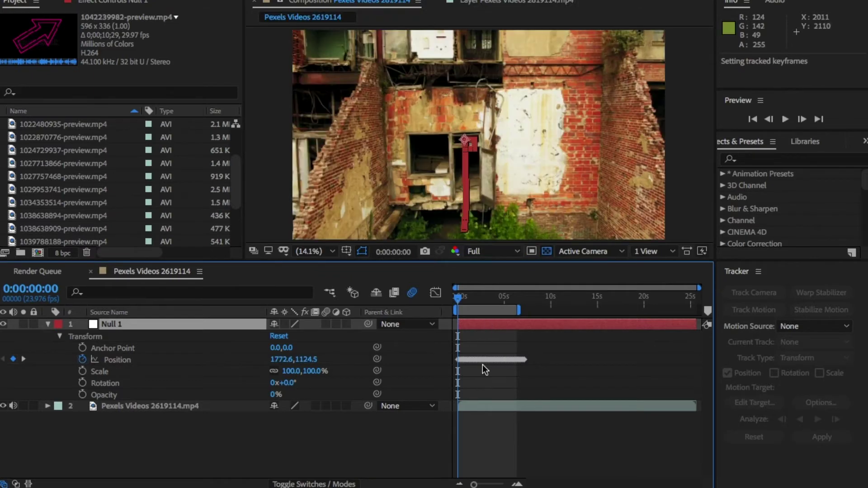
{"action": "left_click_drag", "start_coordinate": [509, 300], "coordinate": [516, 299]}
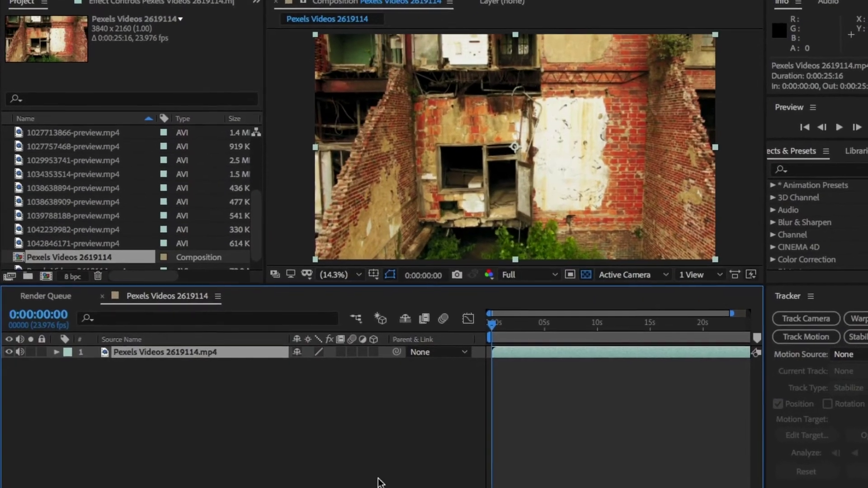
Examine the layer switches and the parenting controls of the Pexels Videos 2619114.mp4 layer, keeping its parent at None.
{"action": "key", "text": "F4"}
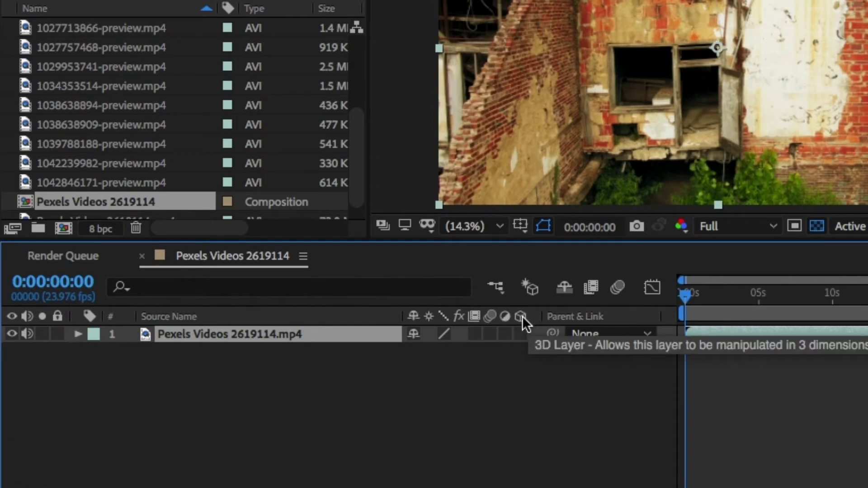
{"action": "left_click_drag", "start_coordinate": [552, 333], "coordinate": [438, 437]}
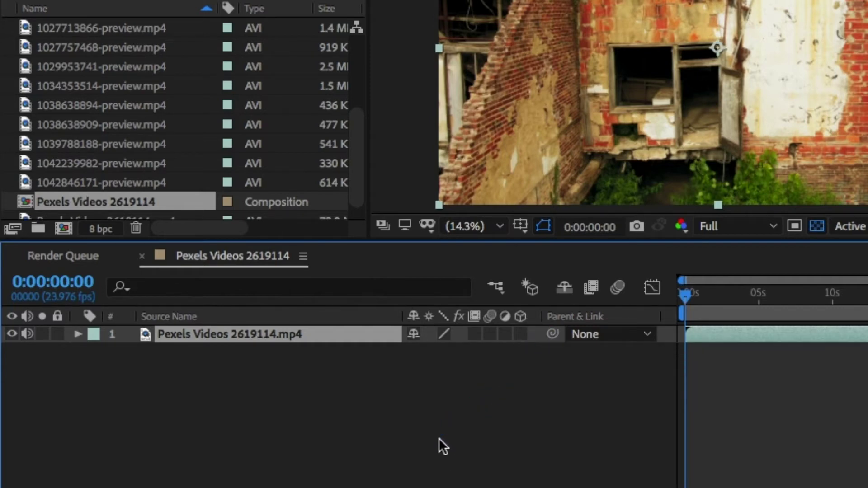
{"action": "left_click", "coordinate": [603, 344]}
{"action": "left_click", "coordinate": [605, 328]}
{"action": "left_click", "coordinate": [606, 327]}
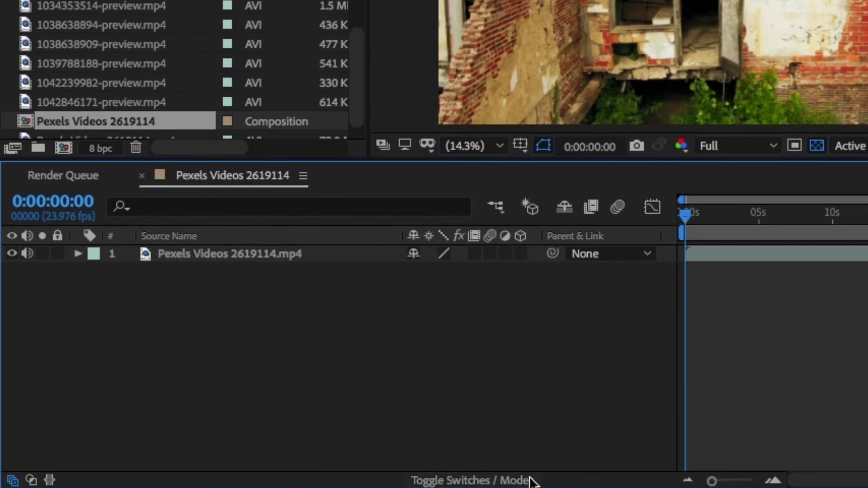
Show the timeline's mode columns, browse the layer's blending modes while keeping Normal, and switch back to the layer switches.
{"action": "left_click", "coordinate": [533, 480]}
{"action": "left_click", "coordinate": [533, 481]}
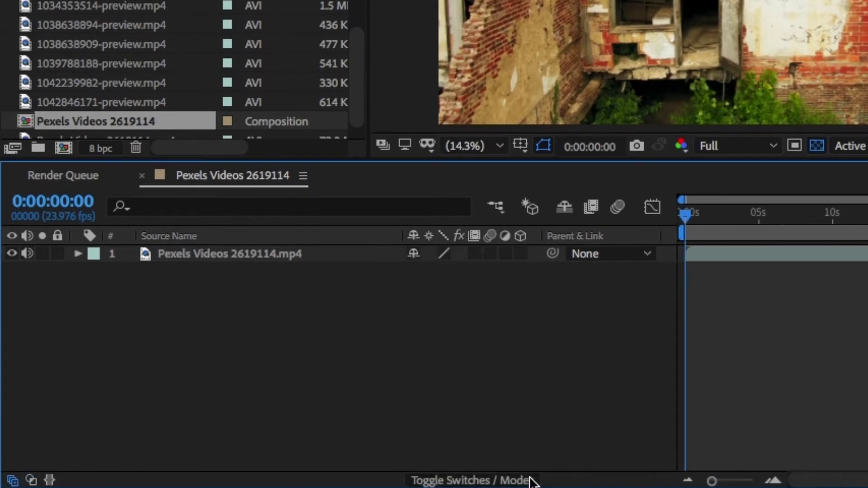
{"action": "left_click", "coordinate": [533, 481]}
{"action": "left_click", "coordinate": [444, 254]}
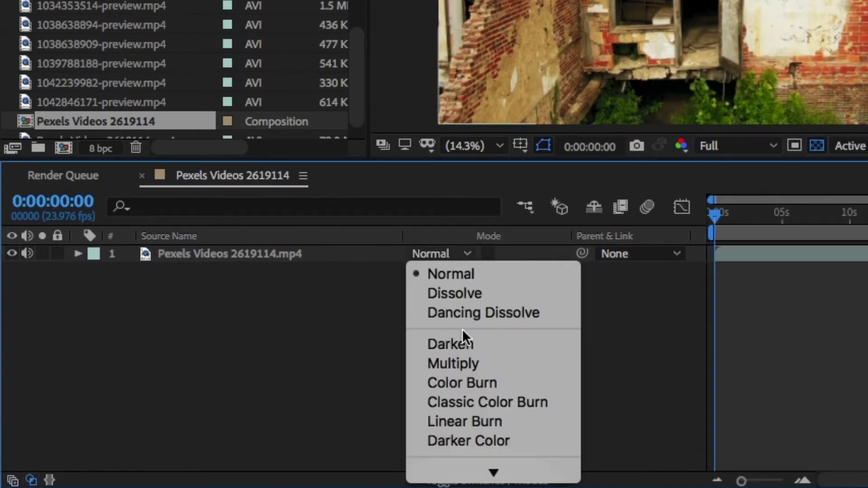
{"action": "mouse_move", "coordinate": [509, 470]}
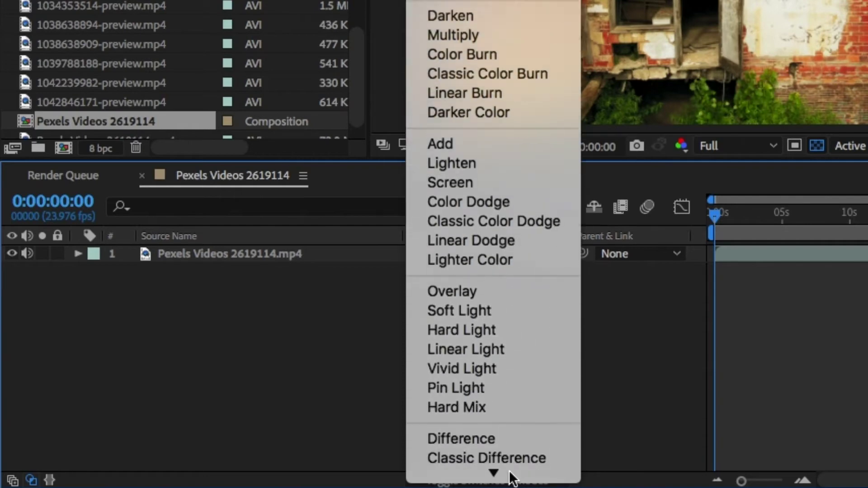
{"action": "left_click", "coordinate": [673, 400]}
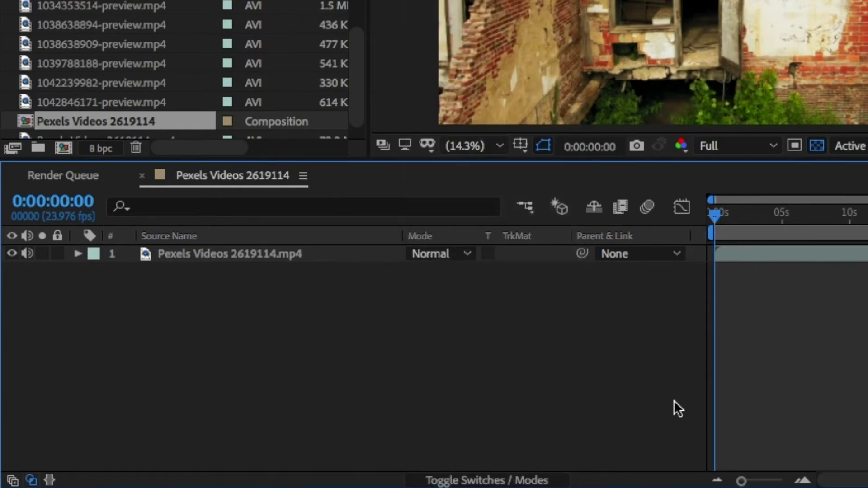
{"action": "key", "text": "F4"}
Enable motion blur for the composition and try zooming the timeline in and back out.
{"action": "left_click", "coordinate": [618, 205]}
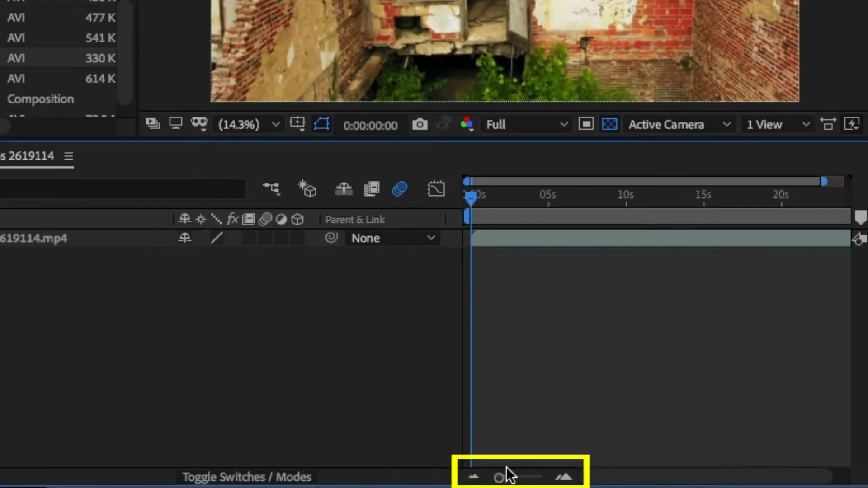
{"action": "left_click_drag", "start_coordinate": [714, 480], "coordinate": [738, 480]}
{"action": "left_click_drag", "start_coordinate": [525, 478], "coordinate": [497, 478]}
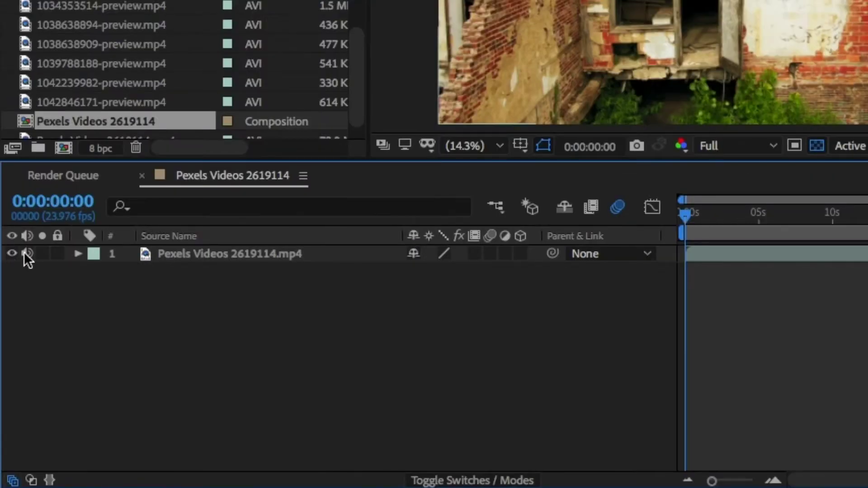
{"action": "left_click", "coordinate": [12, 253]}
{"action": "left_click", "coordinate": [13, 253]}
{"action": "left_click_drag", "start_coordinate": [113, 83], "coordinate": [168, 248]}
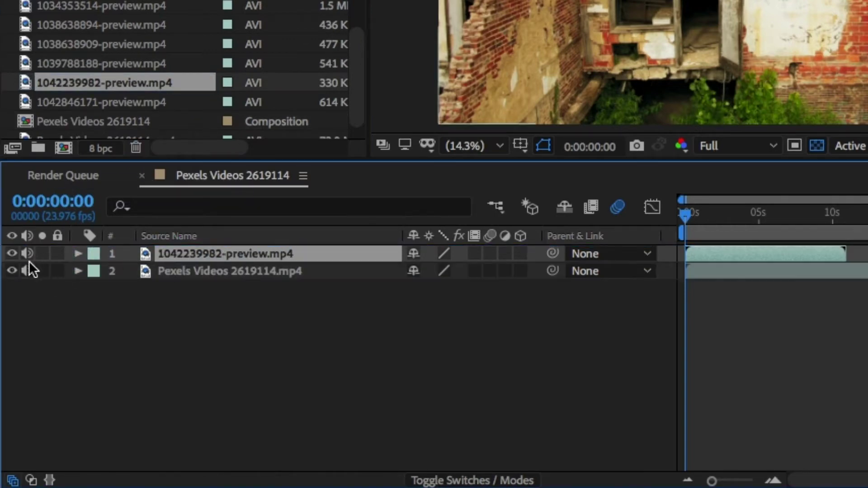
{"action": "key", "text": "Delete"}
{"action": "left_click", "coordinate": [58, 254]}
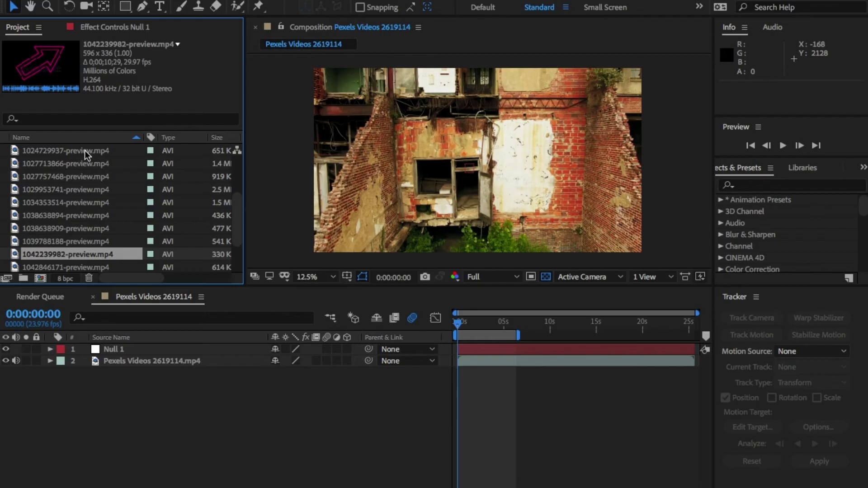
{"action": "key", "text": "Down"}
{"action": "key", "text": "Down"}
{"action": "key", "text": "Down"}
{"action": "key", "text": "Down"}
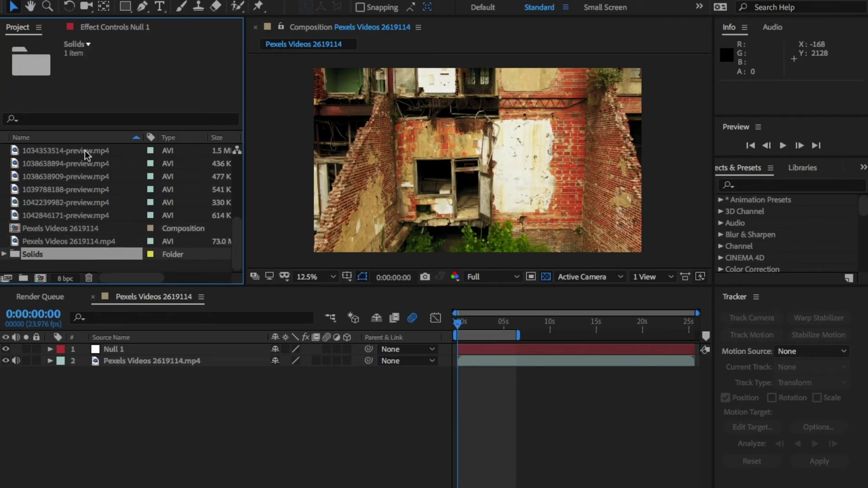
{"action": "key", "text": "Up"}
{"action": "key", "text": "Up"}
{"action": "key", "text": "Up"}
{"action": "key", "text": "Up"}
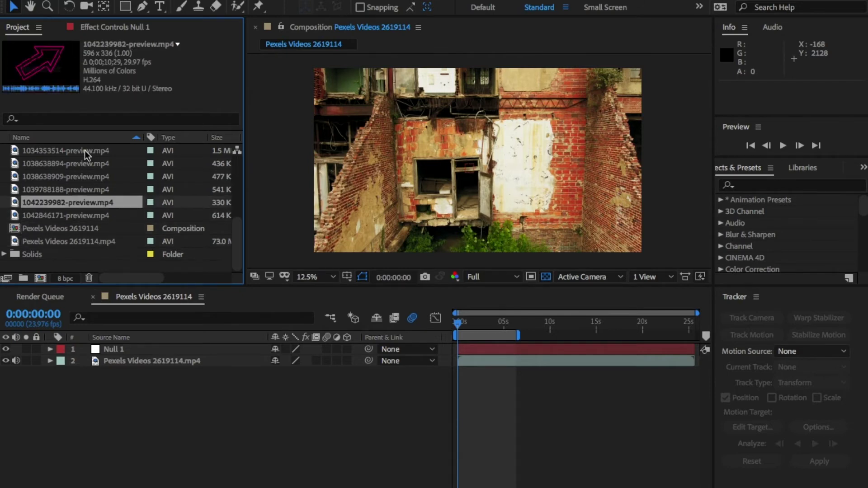
{"action": "key", "text": "Up"}
{"action": "key", "text": "Up"}
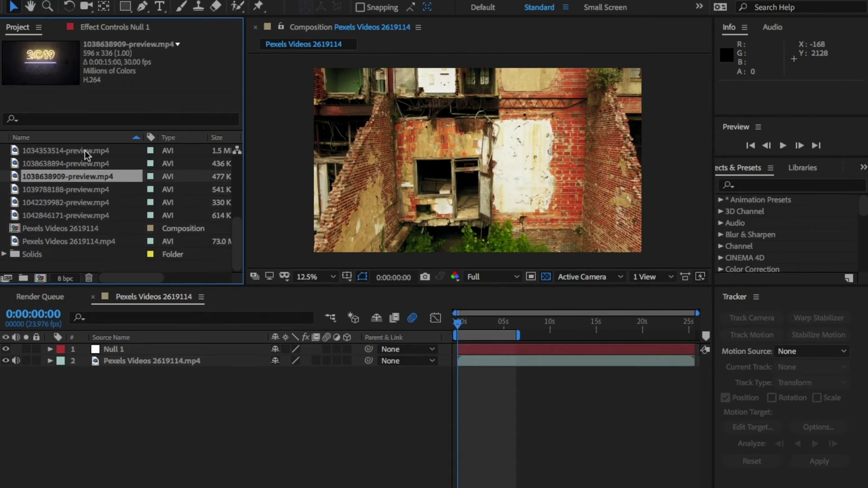
{"action": "key", "text": "Down"}
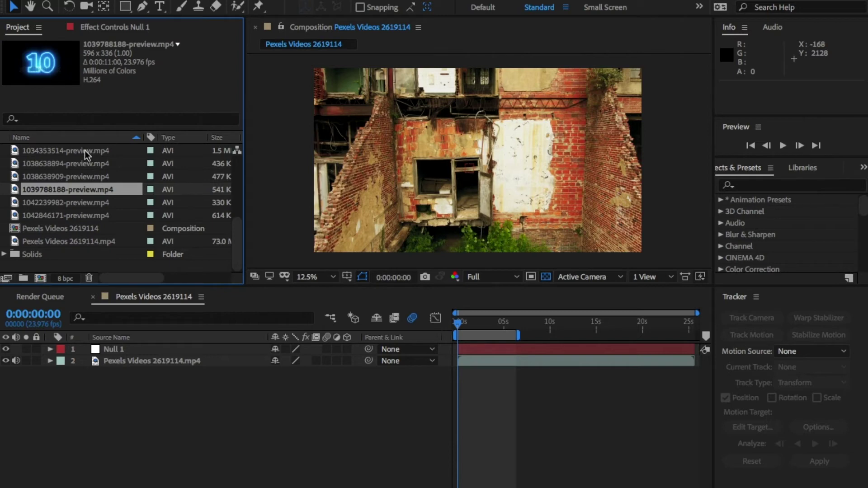
{"action": "key", "text": "Down"}
{"action": "left_click_drag", "start_coordinate": [89, 203], "coordinate": [165, 349]}
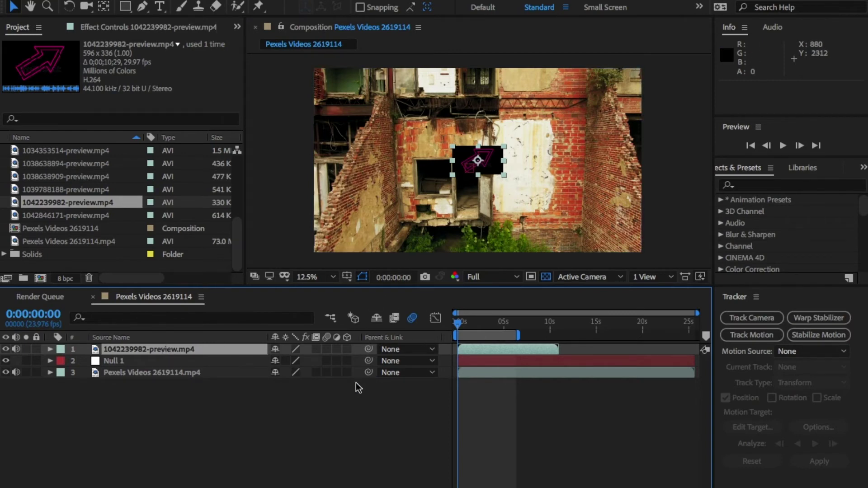
{"action": "left_click", "coordinate": [227, 355]}
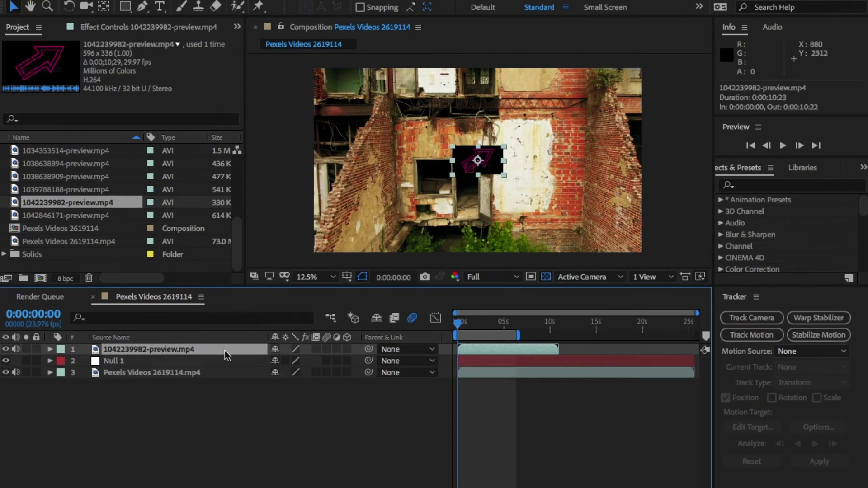
{"action": "key", "text": "p"}
{"action": "left_click_drag", "start_coordinate": [278, 361], "coordinate": [1, 404]}
{"action": "left_click_drag", "start_coordinate": [303, 360], "coordinate": [474, 334]}
{"action": "scroll", "coordinate": [444, 125], "scroll_direction": "up", "scroll_amount": 1}
{"action": "scroll", "coordinate": [444, 126], "scroll_direction": "up", "scroll_amount": 2}
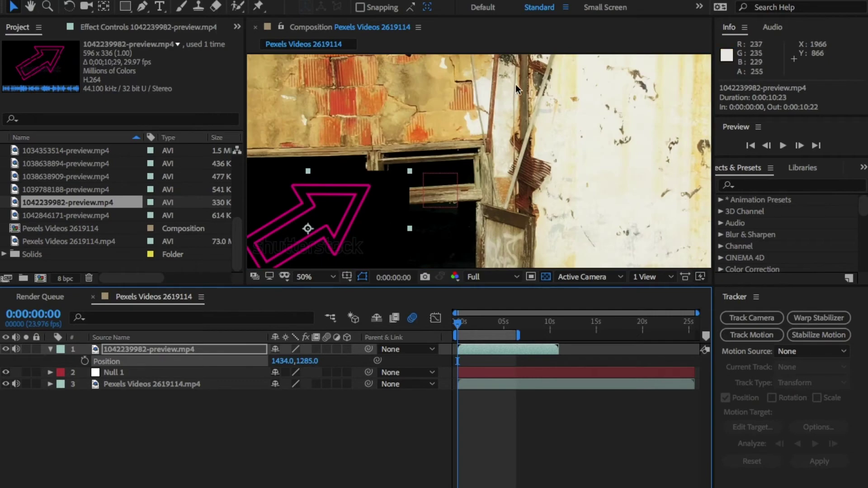
{"action": "left_click_drag", "start_coordinate": [510, 178], "coordinate": [654, 118]}
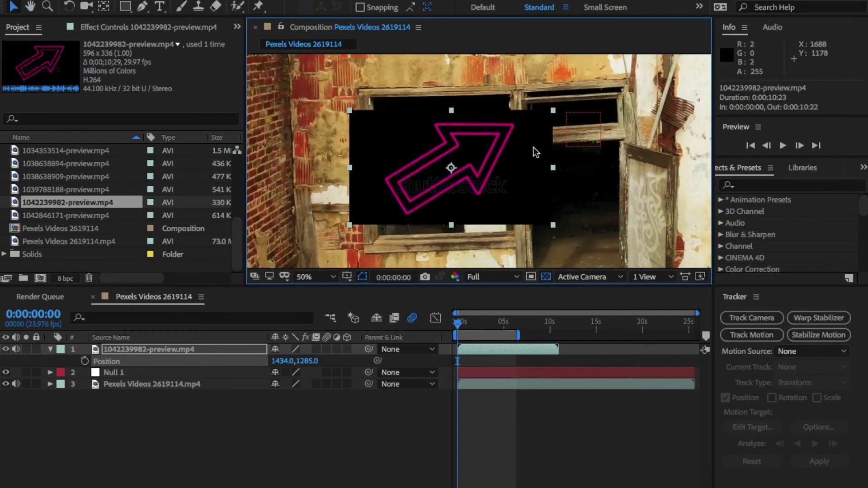
{"action": "left_click_drag", "start_coordinate": [514, 221], "coordinate": [494, 220]}
Set the arrow clip's blending mode to Screen and adjust its position to 1418, 1285.
{"action": "key", "text": "F4"}
{"action": "left_click", "coordinate": [312, 349]}
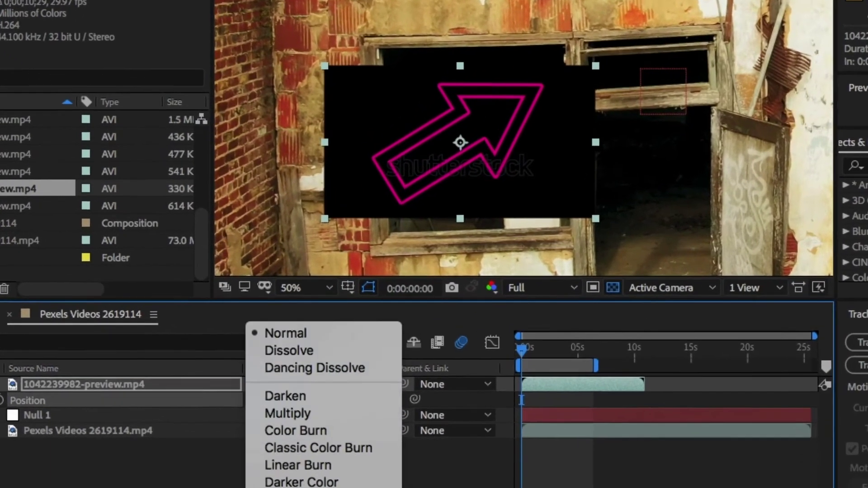
{"action": "scroll", "coordinate": [320, 339], "scroll_direction": "down", "scroll_amount": 5}
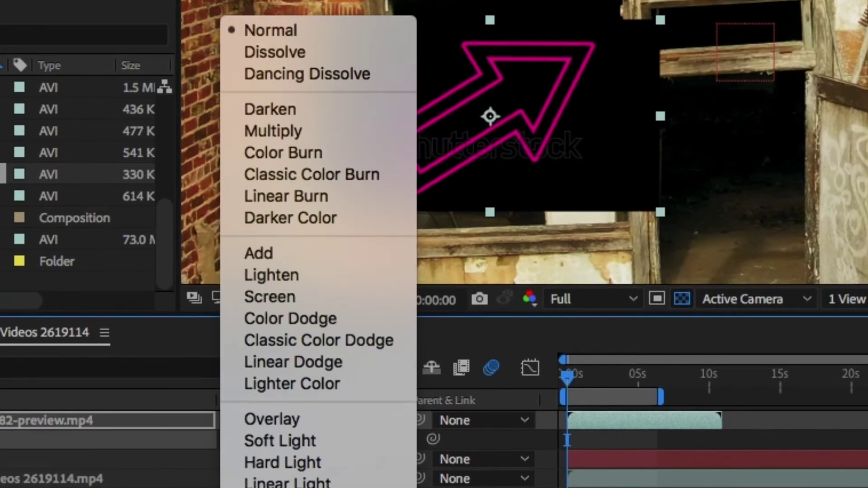
{"action": "left_click", "coordinate": [373, 291]}
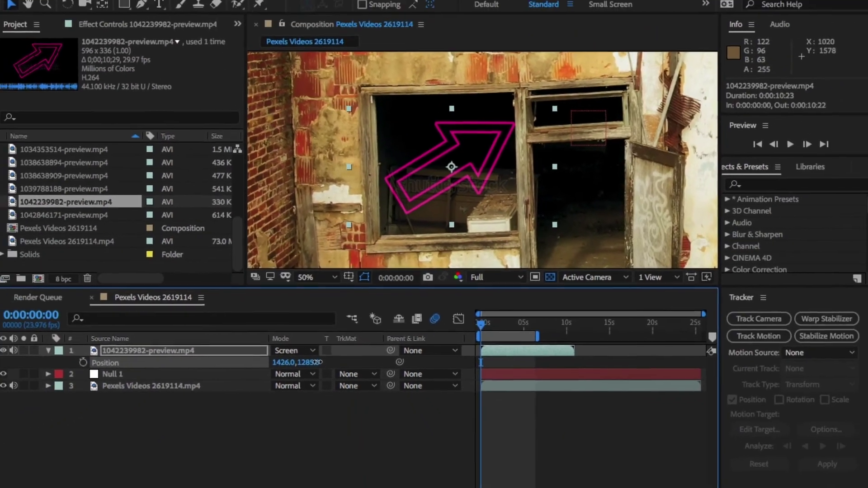
{"action": "left_click_drag", "start_coordinate": [267, 398], "coordinate": [302, 395]}
{"action": "left_click_drag", "start_coordinate": [313, 361], "coordinate": [313, 360]}
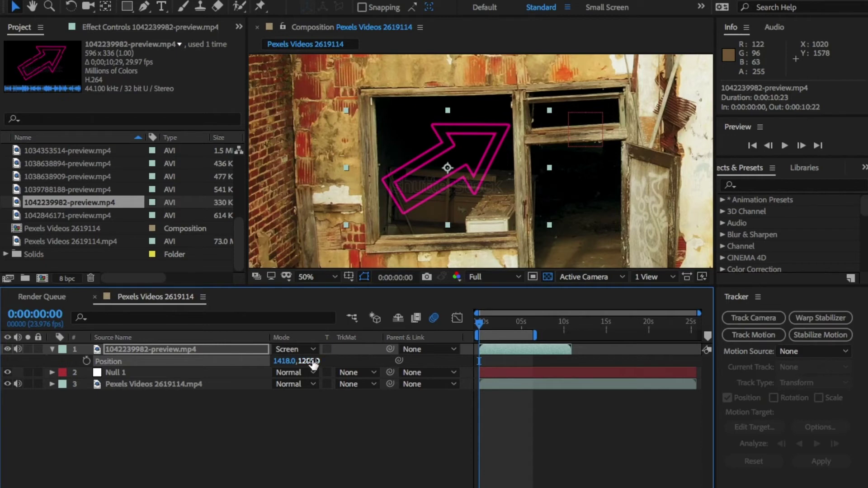
{"action": "left_click", "coordinate": [770, 189]}
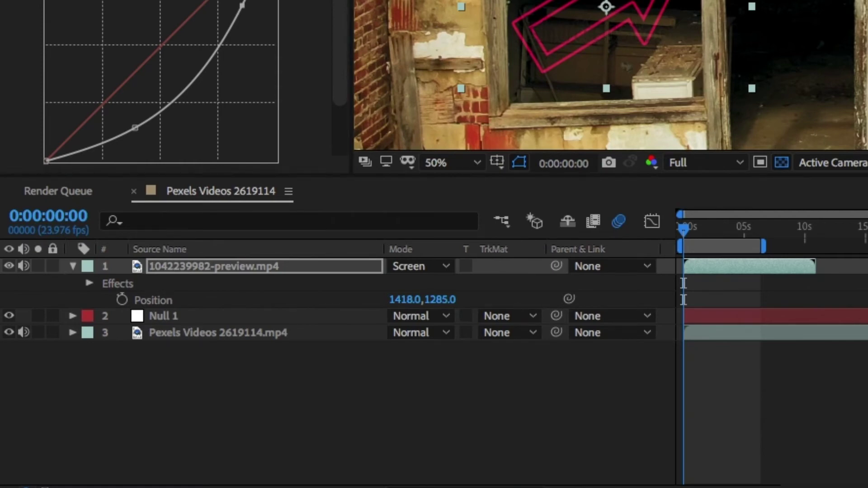
{"action": "scroll", "coordinate": [242, 50], "scroll_direction": "down", "scroll_amount": 5}
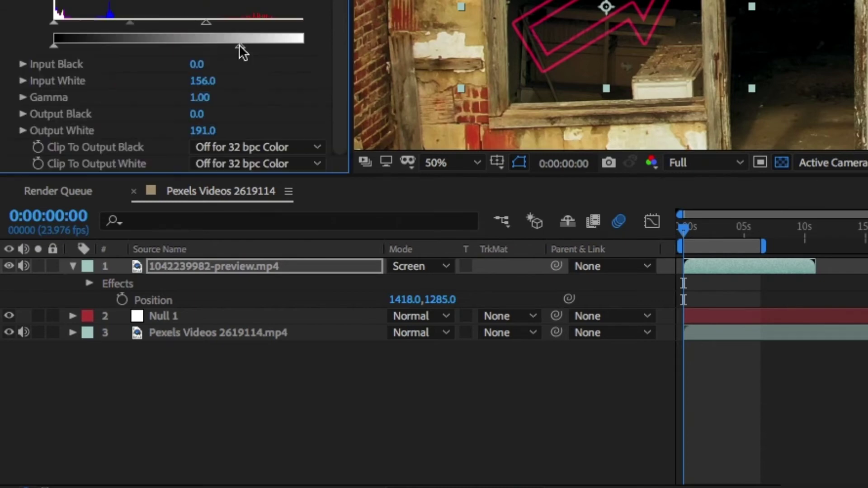
{"action": "scroll", "coordinate": [174, 86], "scroll_direction": "up", "scroll_amount": 5}
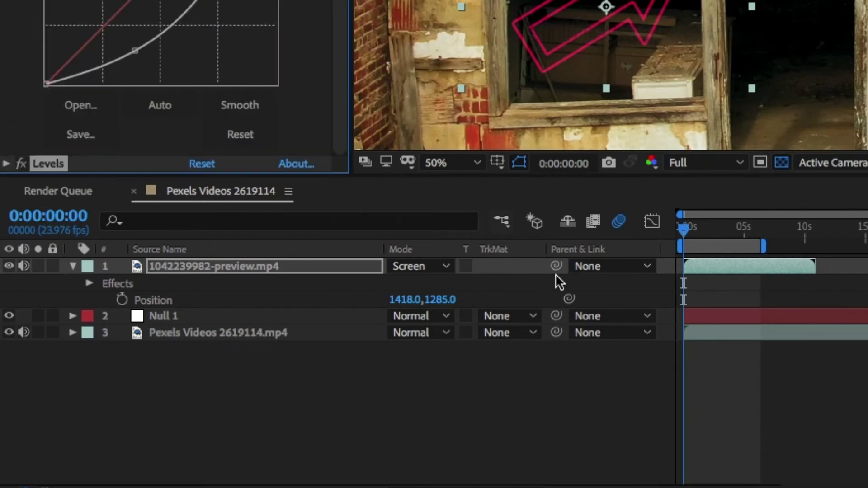
{"action": "left_click_drag", "start_coordinate": [556, 266], "coordinate": [368, 313]}
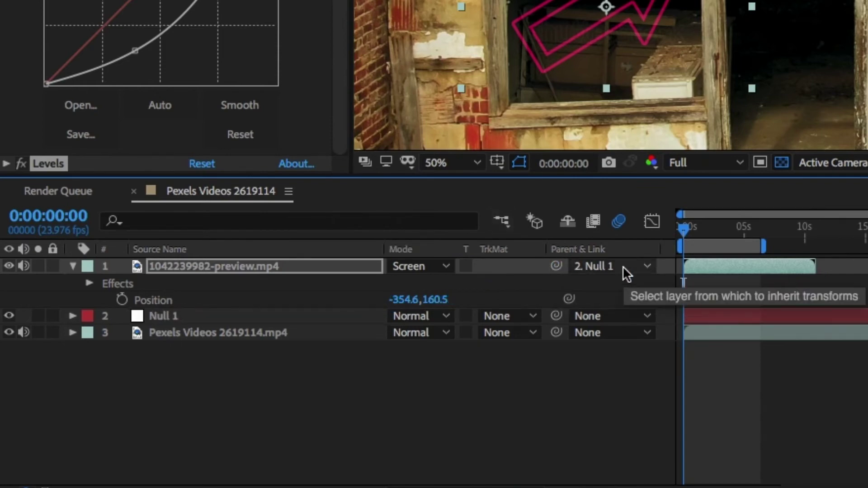
Fit the whole composition in the viewer and hide the Null 1 layer.
{"action": "left_click", "coordinate": [477, 163]}
{"action": "left_click", "coordinate": [448, 136]}
{"action": "left_click", "coordinate": [579, 350]}
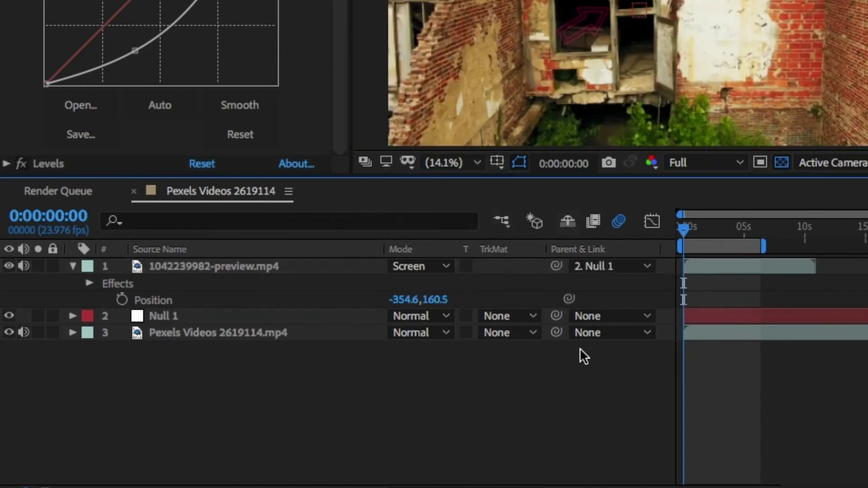
{"action": "left_click", "coordinate": [9, 316]}
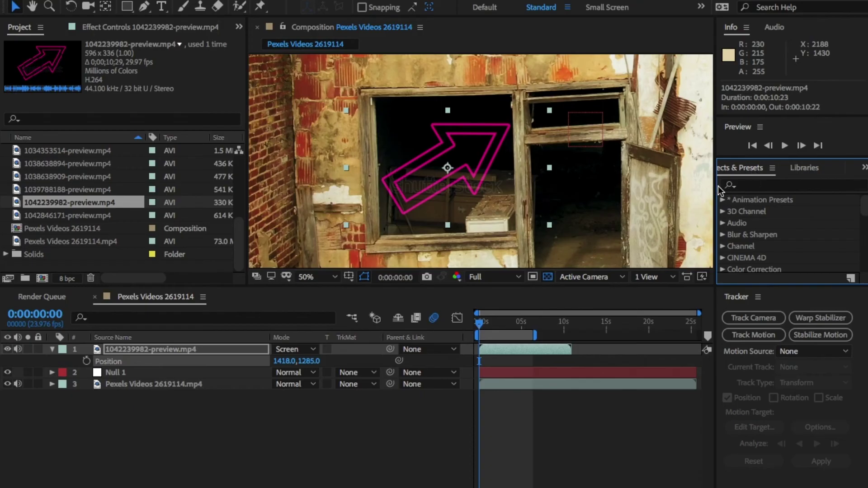
{"action": "left_click", "coordinate": [746, 186]}
{"action": "type", "text": "cru"}
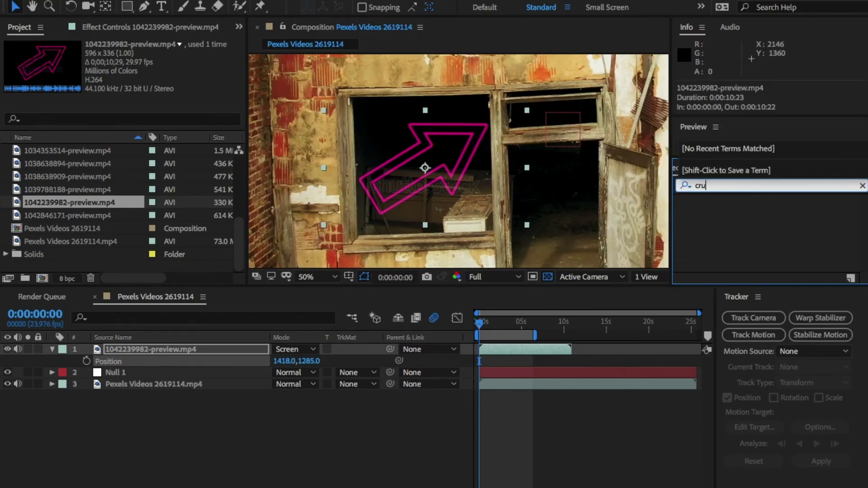
{"action": "type", "text": "ve"}
{"action": "key", "text": "BackSpace"}
{"action": "key", "text": "BackSpace"}
{"action": "key", "text": "BackSpace"}
{"action": "key", "text": "BackSpace"}
{"action": "key", "text": "BackSpace"}
{"action": "type", "text": "curv"}
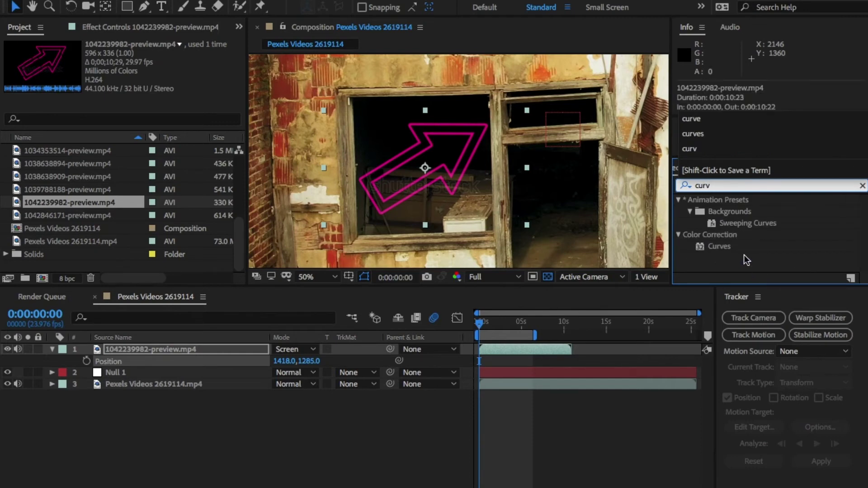
{"action": "left_click", "coordinate": [746, 246]}
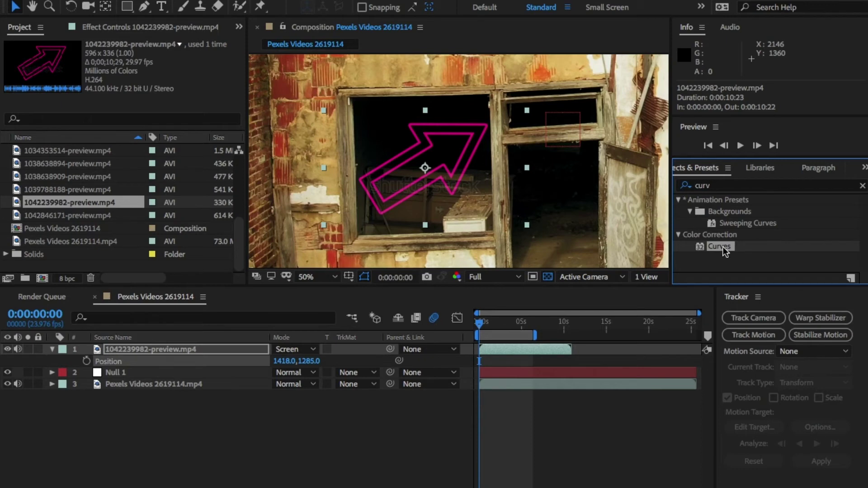
{"action": "left_click_drag", "start_coordinate": [725, 251], "coordinate": [565, 353]}
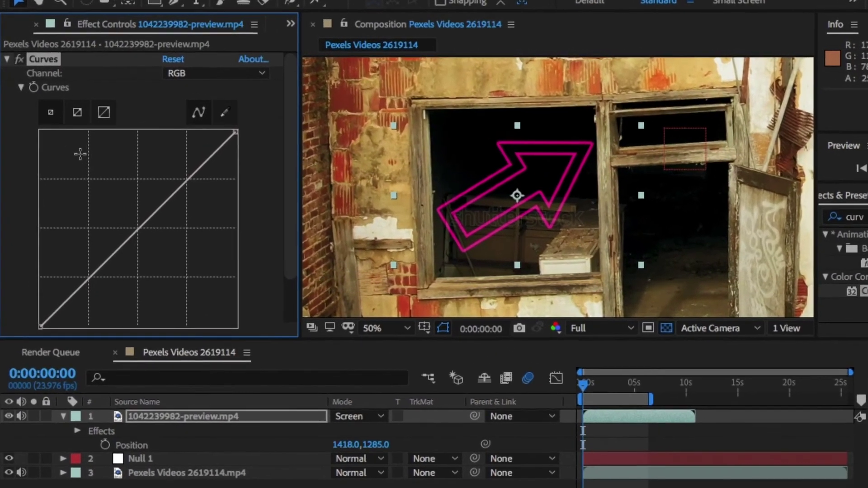
Keep the Curves channel on RGB and bend the curve downward with one point in the shadows and one in the highlights.
{"action": "left_click", "coordinate": [250, 74]}
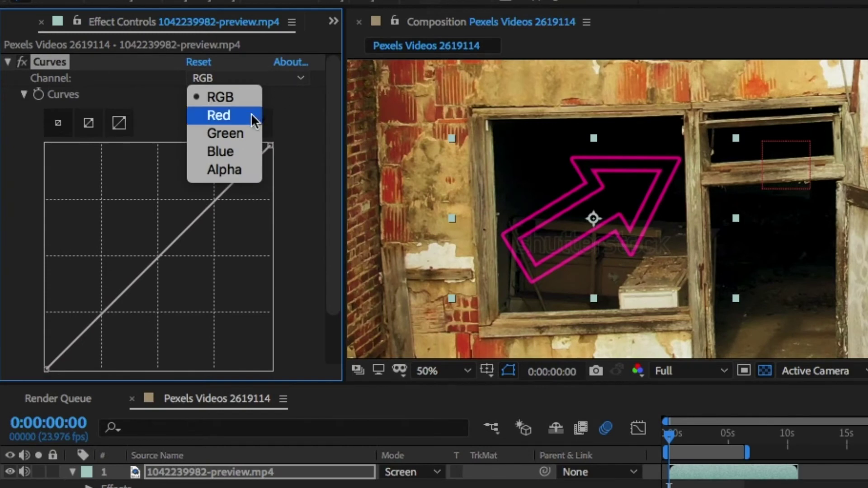
{"action": "left_click", "coordinate": [324, 110]}
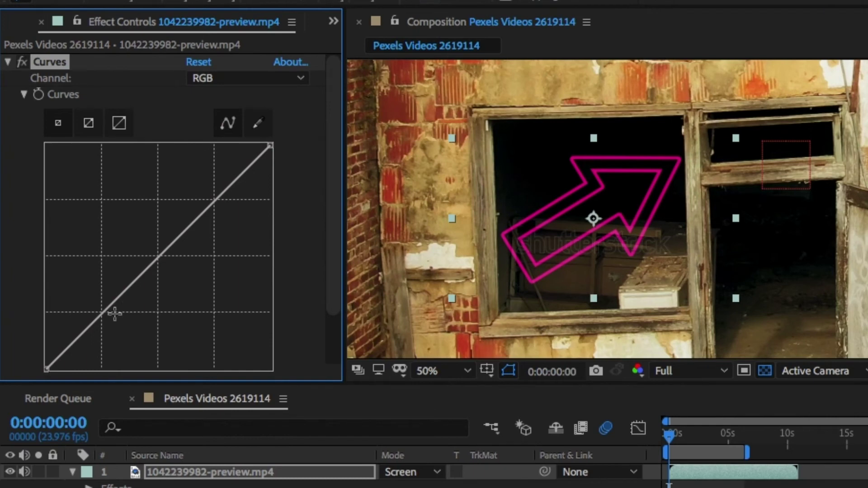
{"action": "left_click_drag", "start_coordinate": [101, 315], "coordinate": [133, 337]}
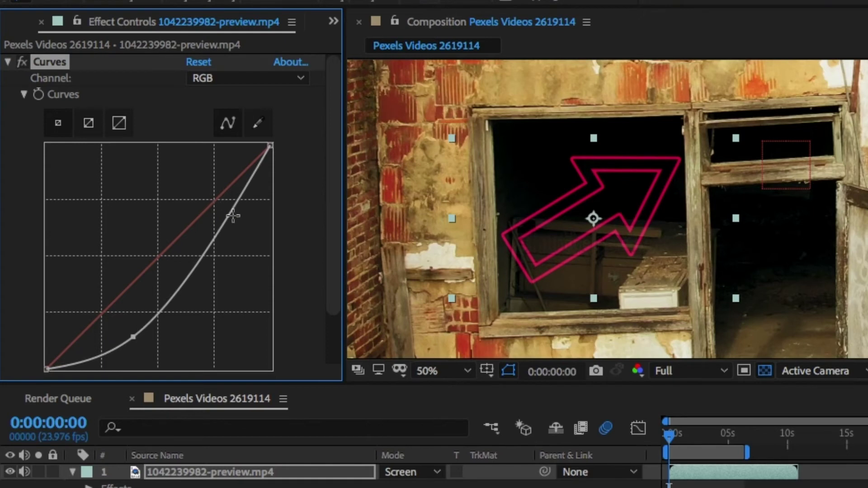
{"action": "mouse_move", "coordinate": [228, 210]}
{"action": "left_mouse_down"}
{"action": "mouse_move", "coordinate": [254, 237]}
{"action": "mouse_move", "coordinate": [238, 217]}
{"action": "left_mouse_up"}
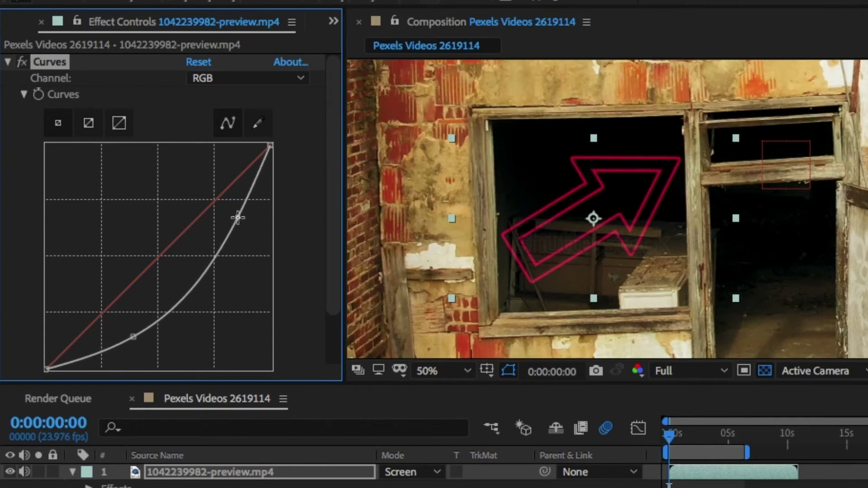
{"action": "left_click", "coordinate": [26, 61]}
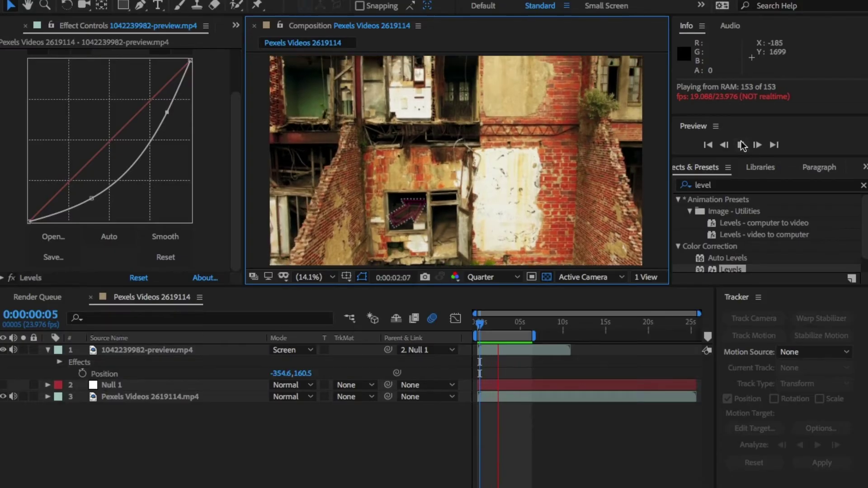
{"action": "key", "text": "space"}
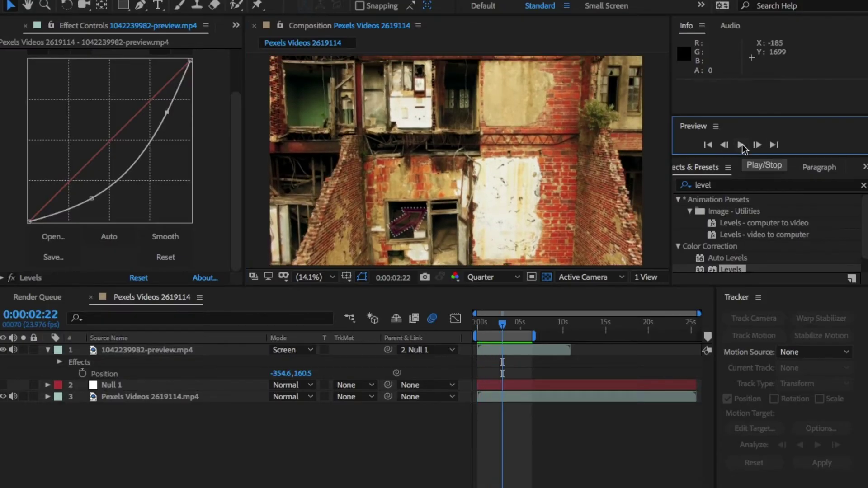
{"action": "left_click_drag", "start_coordinate": [501, 344], "coordinate": [477, 343]}
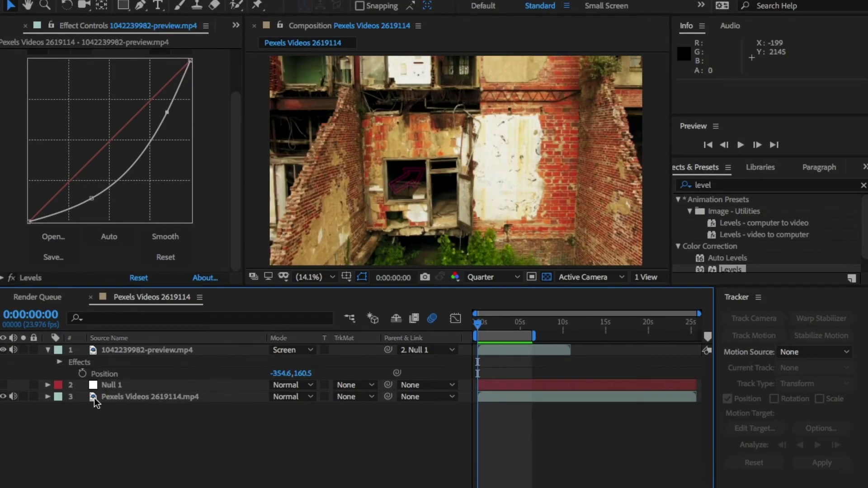
{"action": "left_click", "coordinate": [48, 350]}
Create an adjustment layer at the top of the composition and apply the Levels effect to it.
{"action": "right_click", "coordinate": [259, 453]}
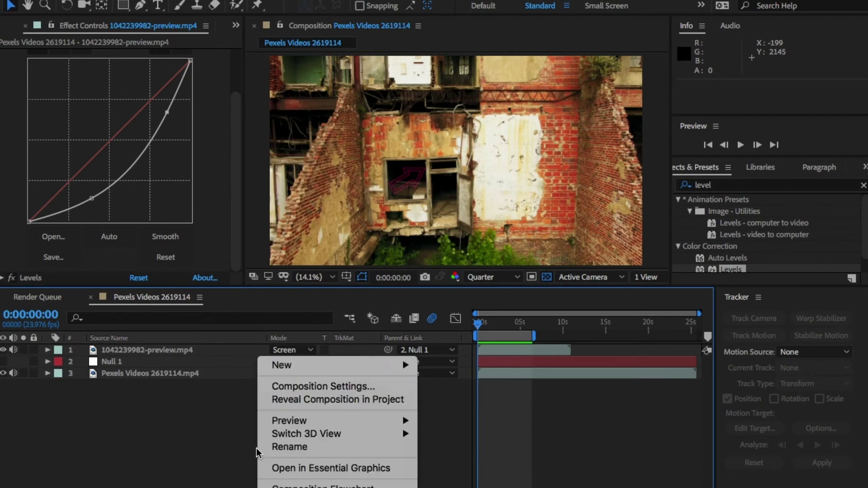
{"action": "mouse_move", "coordinate": [382, 365]}
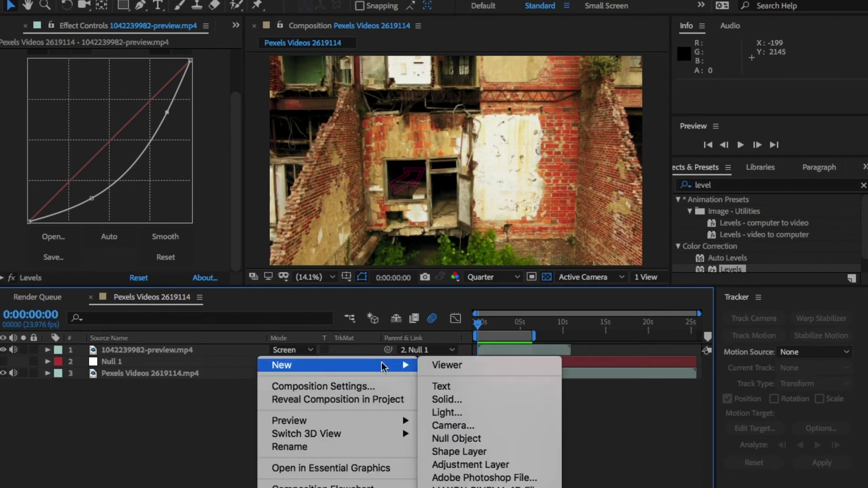
{"action": "left_click", "coordinate": [532, 469]}
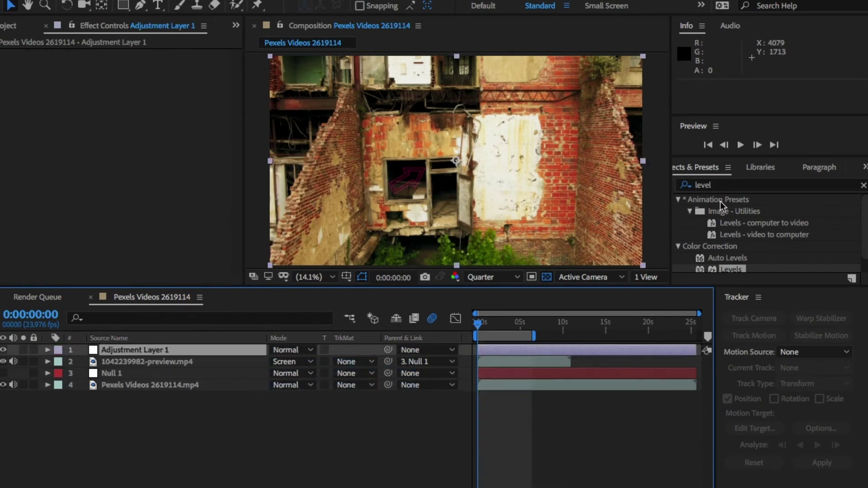
{"action": "left_click_drag", "start_coordinate": [729, 281], "coordinate": [585, 352]}
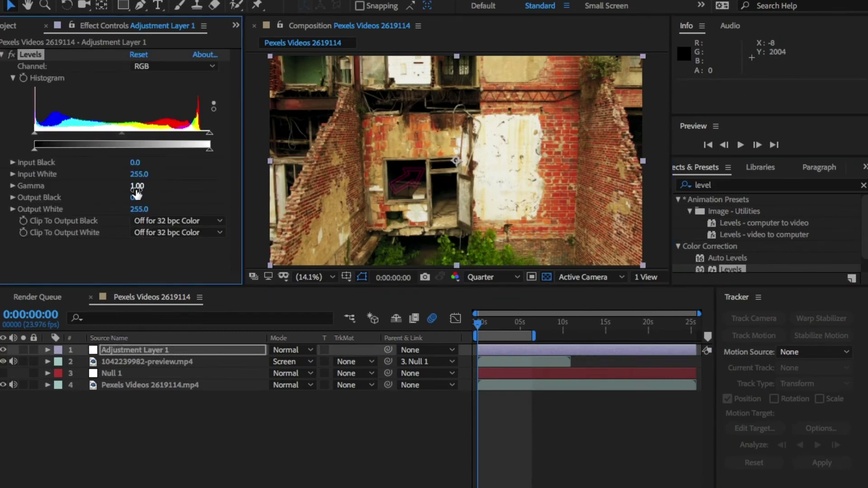
Try out the white, black and gamma sliders of the adjustment layer's Levels effect.
{"action": "left_click_drag", "start_coordinate": [198, 146], "coordinate": [248, 127]}
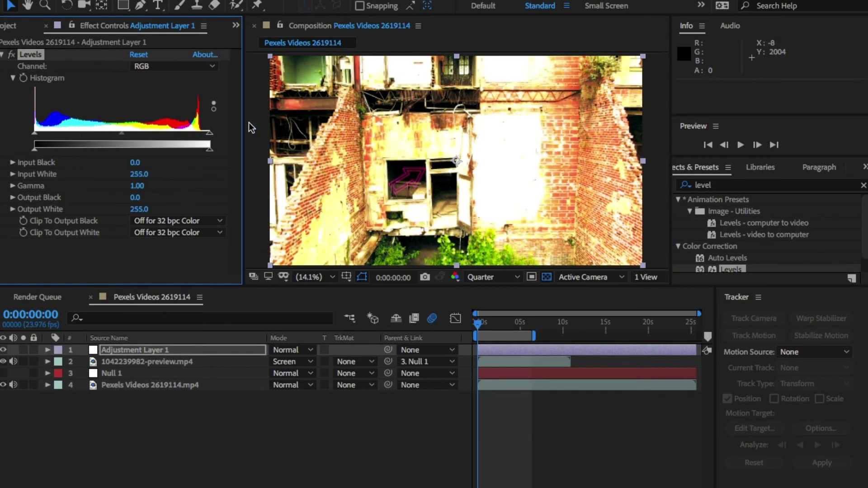
{"action": "left_click_drag", "start_coordinate": [34, 133], "coordinate": [2, 134]}
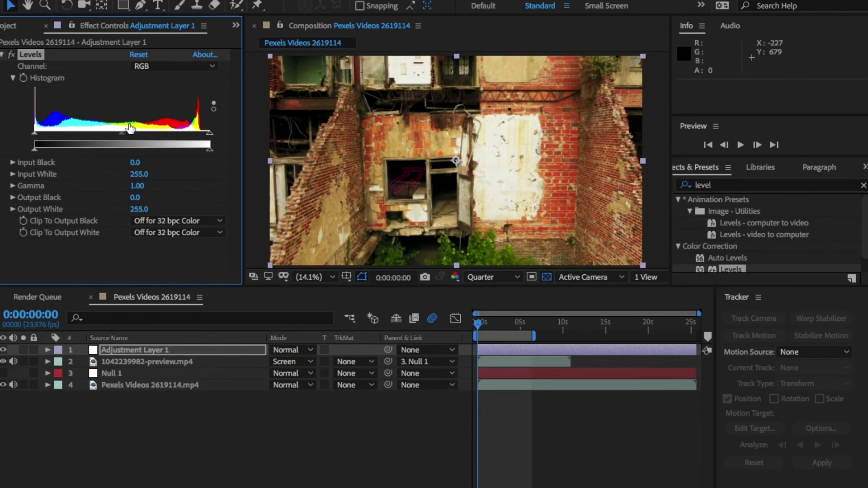
{"action": "left_click_drag", "start_coordinate": [122, 134], "coordinate": [160, 139]}
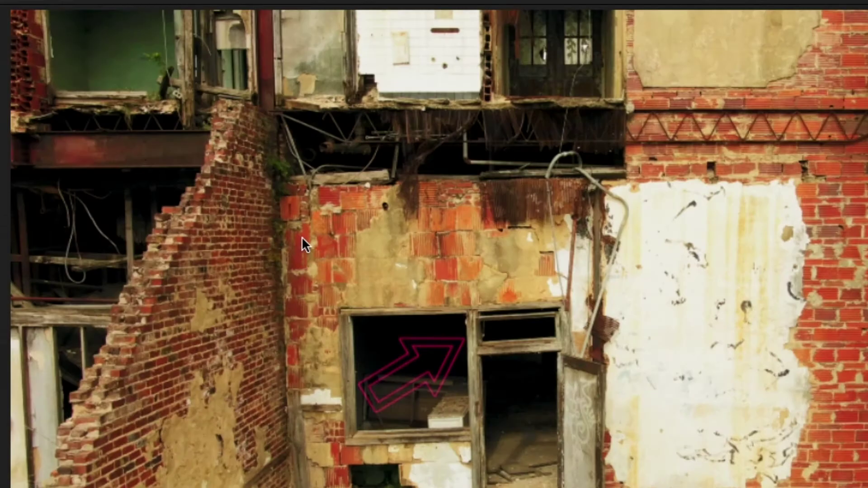
Play and stop the composition preview, and scrub through the timeline to check how the arrow follows the window.
{"action": "key", "text": "space"}
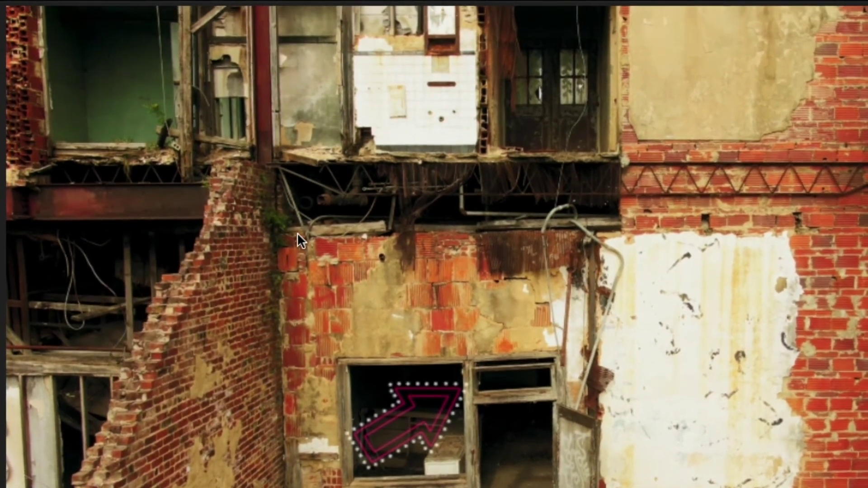
{"action": "key", "text": "space"}
{"action": "left_click_drag", "start_coordinate": [483, 323], "coordinate": [569, 326]}
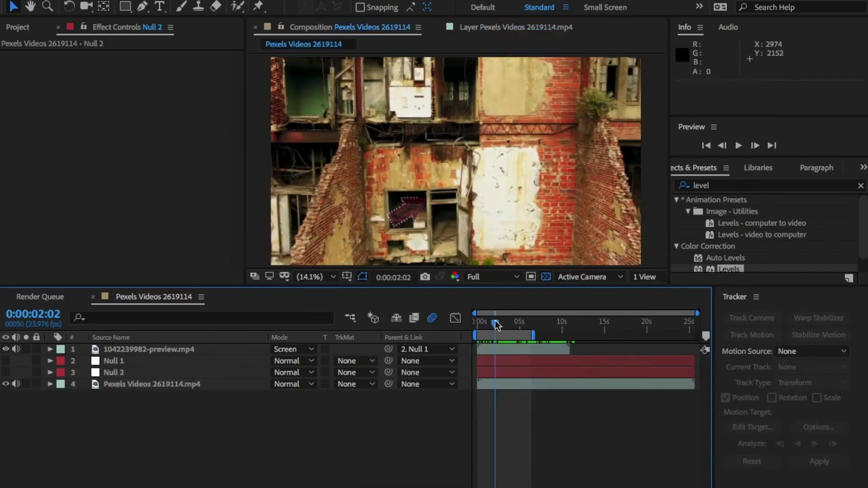
Add the Pexels Videos 2619114 composition to the render queue.
{"action": "left_click", "coordinate": [221, 0]}
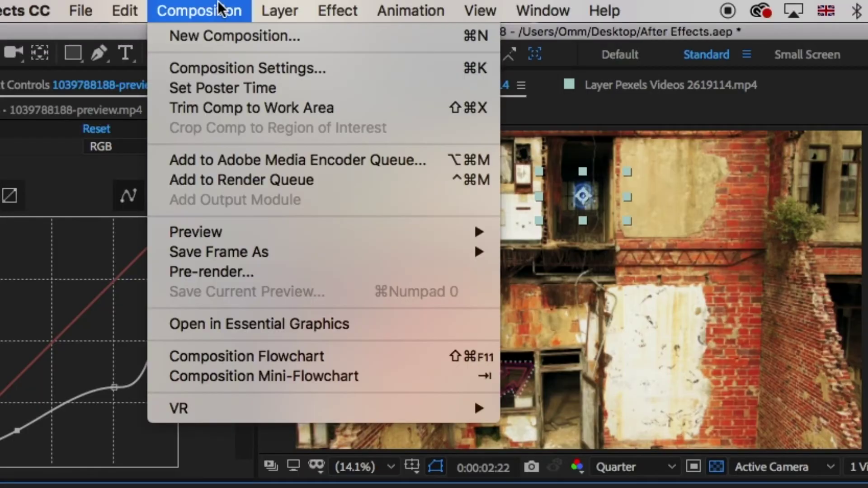
{"action": "left_click", "coordinate": [427, 181]}
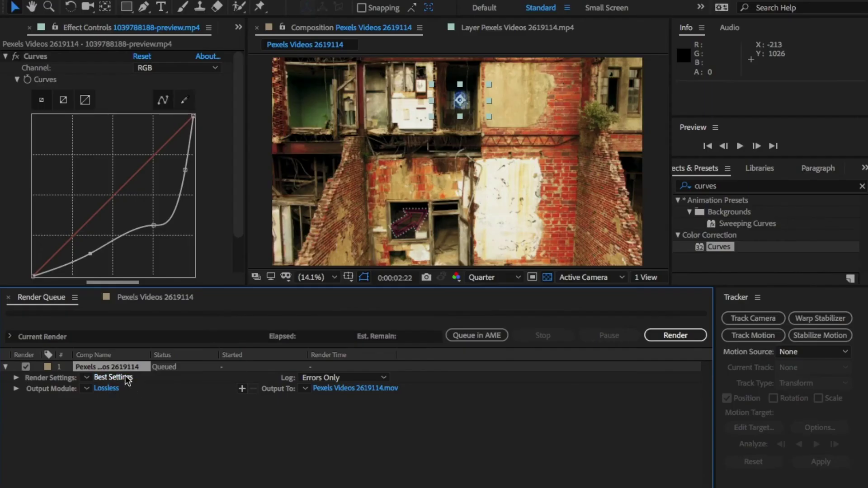
{"action": "left_click", "coordinate": [113, 377]}
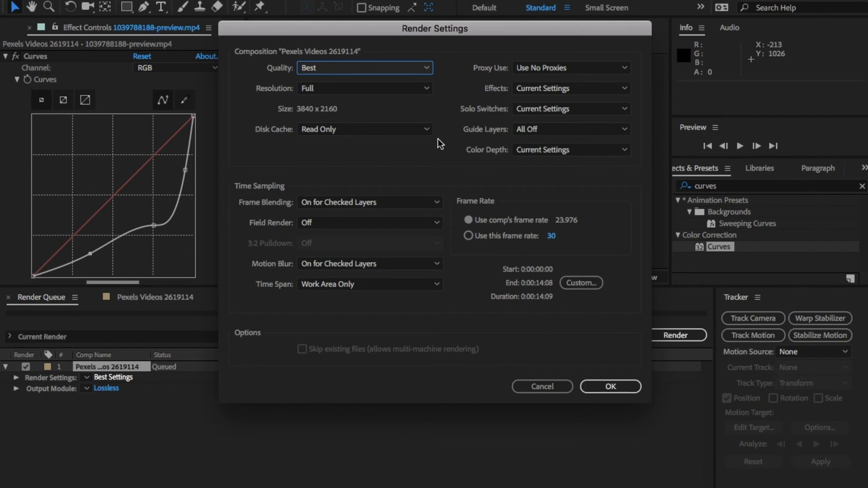
{"action": "left_click", "coordinate": [409, 68]}
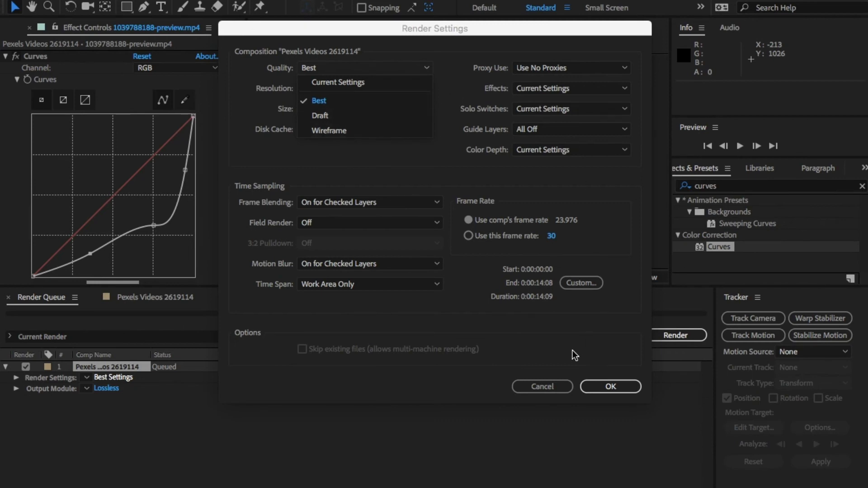
{"action": "left_click", "coordinate": [552, 391]}
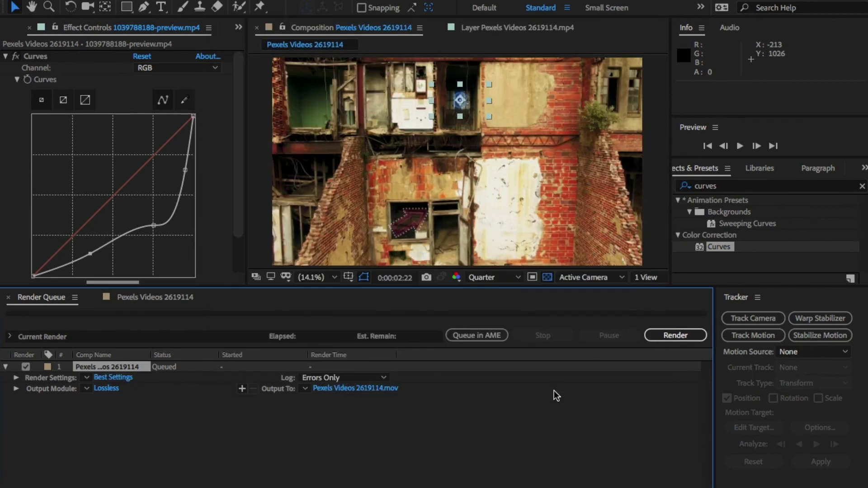
Confirm the queued item's render settings with Best quality, Full resolution and the Work Area Only time span.
{"action": "left_click", "coordinate": [113, 377]}
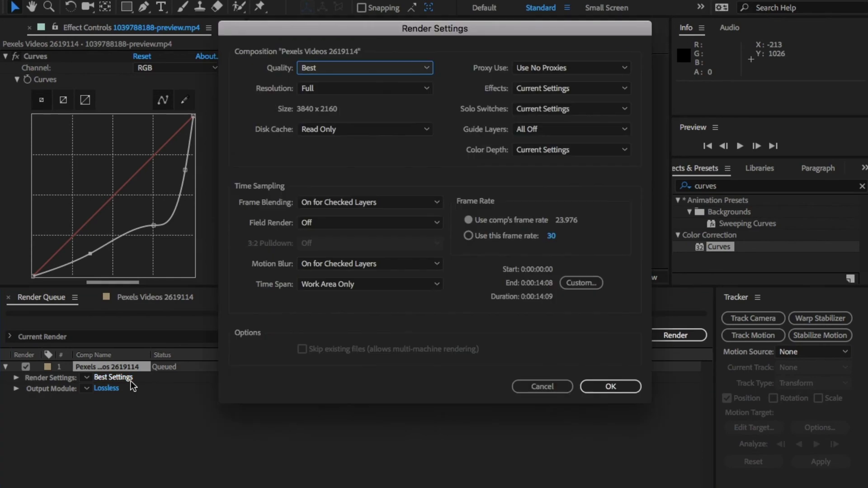
{"action": "left_click", "coordinate": [632, 384]}
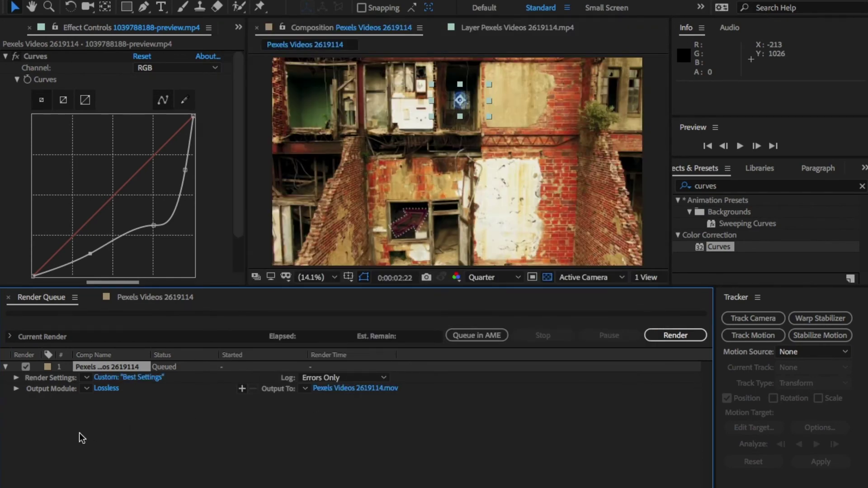
Configure the output module for the QuickTime format with the Apple ProRes 4444 video codec.
{"action": "left_click", "coordinate": [114, 389]}
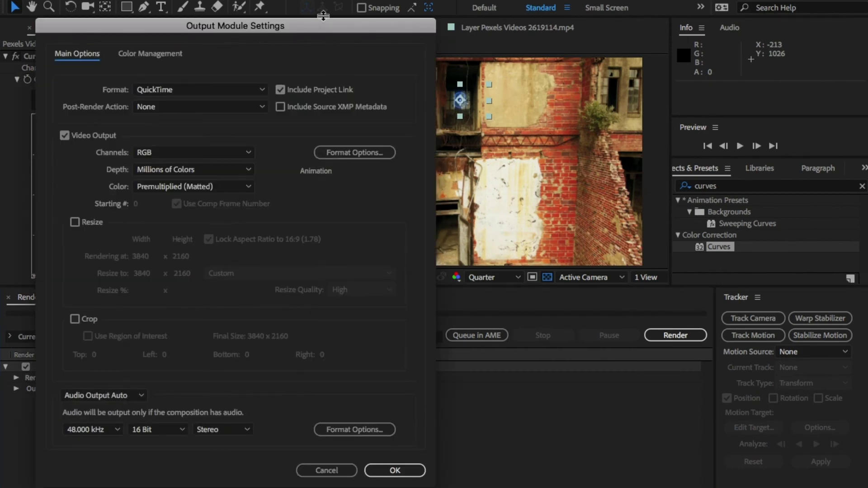
{"action": "left_click_drag", "start_coordinate": [323, 30], "coordinate": [323, 14]}
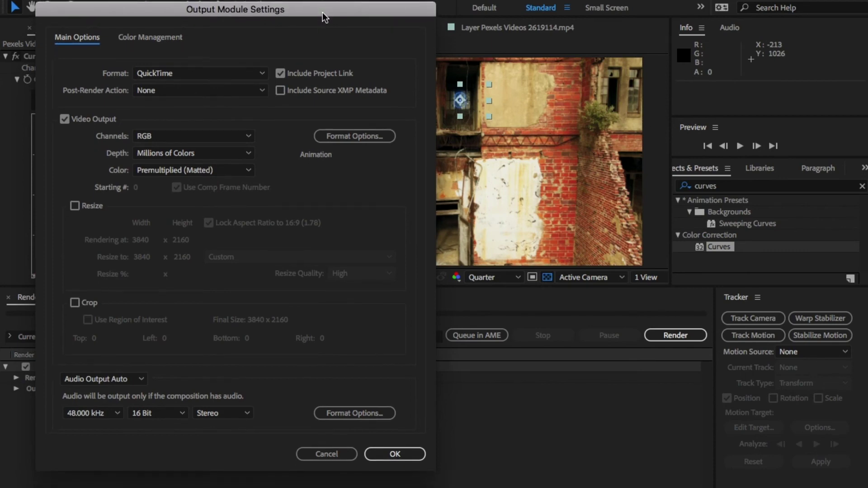
{"action": "left_click", "coordinate": [249, 76]}
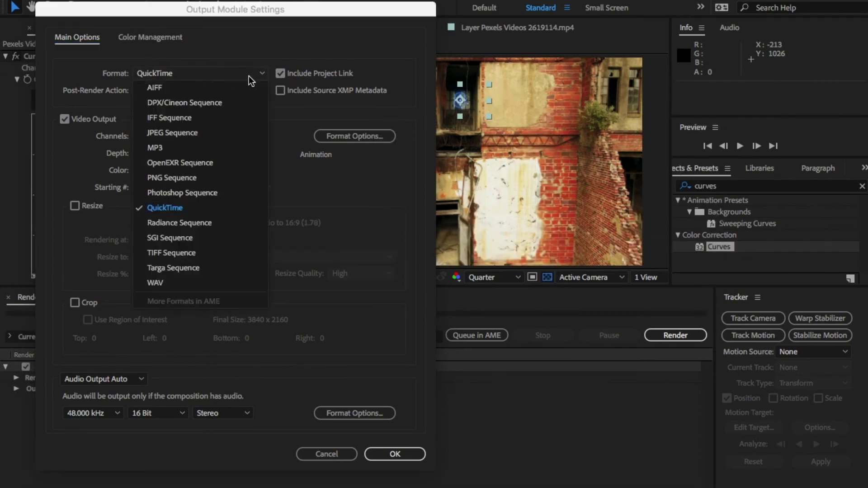
{"action": "left_click", "coordinate": [236, 211]}
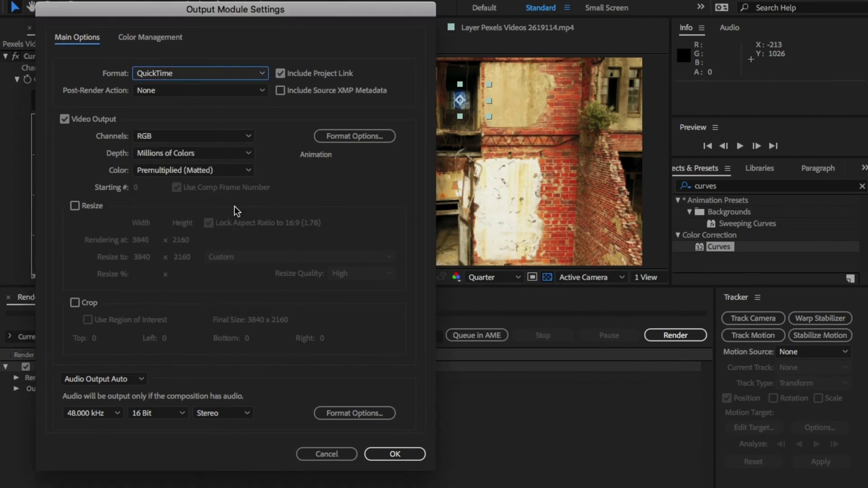
{"action": "left_click", "coordinate": [393, 137]}
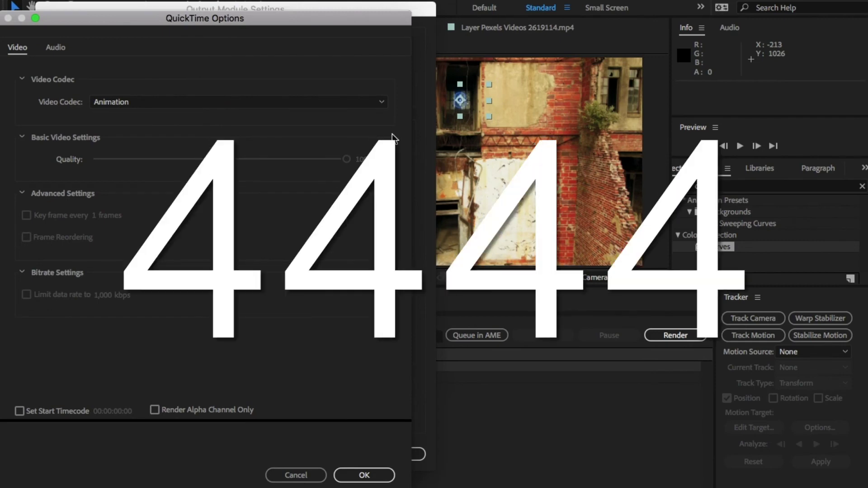
{"action": "left_click", "coordinate": [384, 104]}
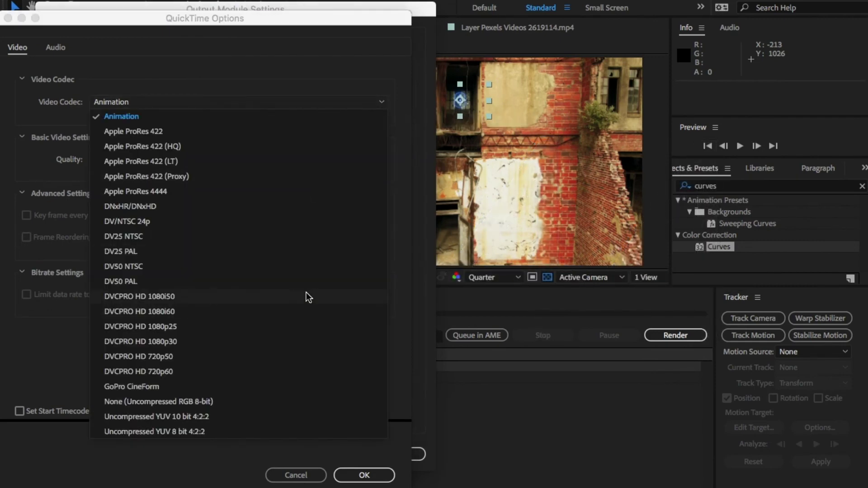
{"action": "left_click", "coordinate": [175, 197]}
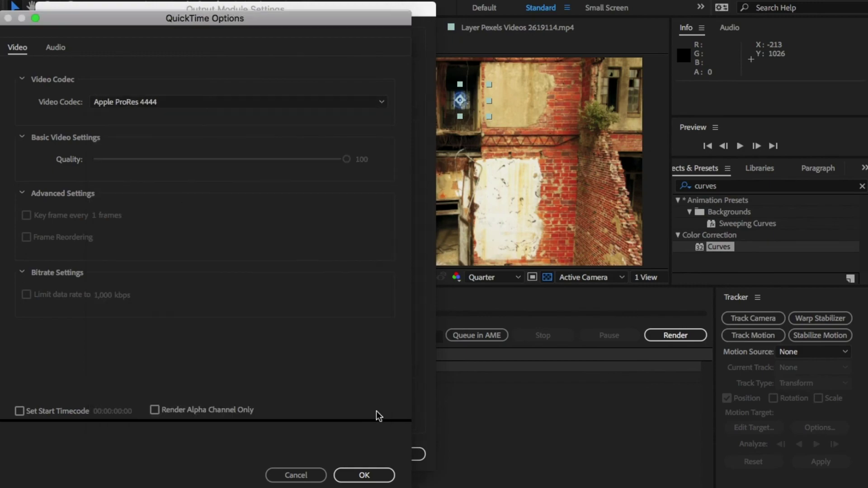
{"action": "left_click", "coordinate": [389, 475]}
{"action": "left_click", "coordinate": [416, 458]}
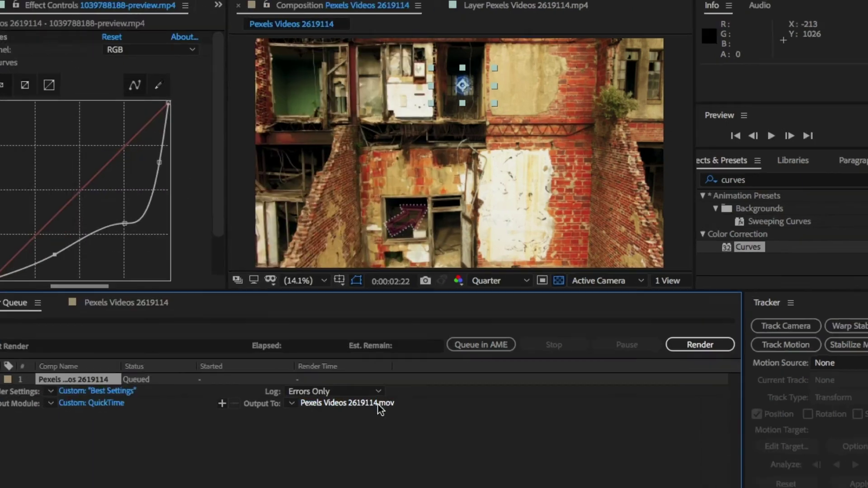
Set the output file to neon signs.mov in the After effects folder on the Desktop and start the render.
{"action": "left_click", "coordinate": [383, 389]}
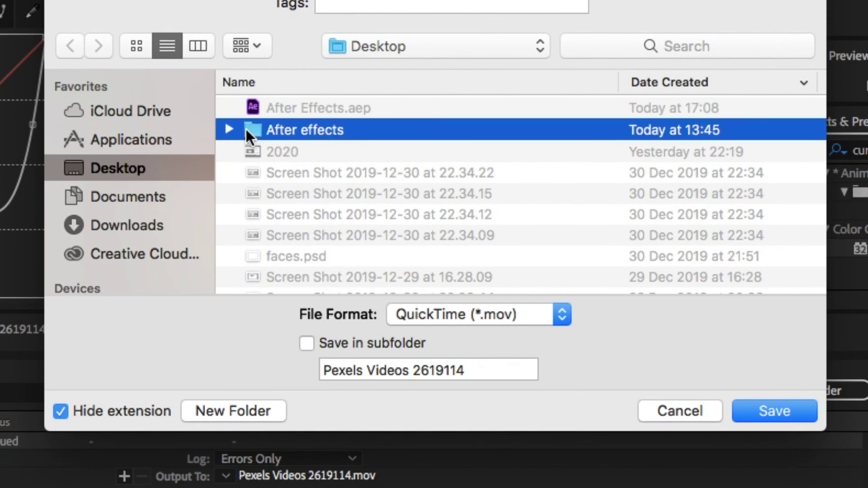
{"action": "double_click", "coordinate": [246, 130]}
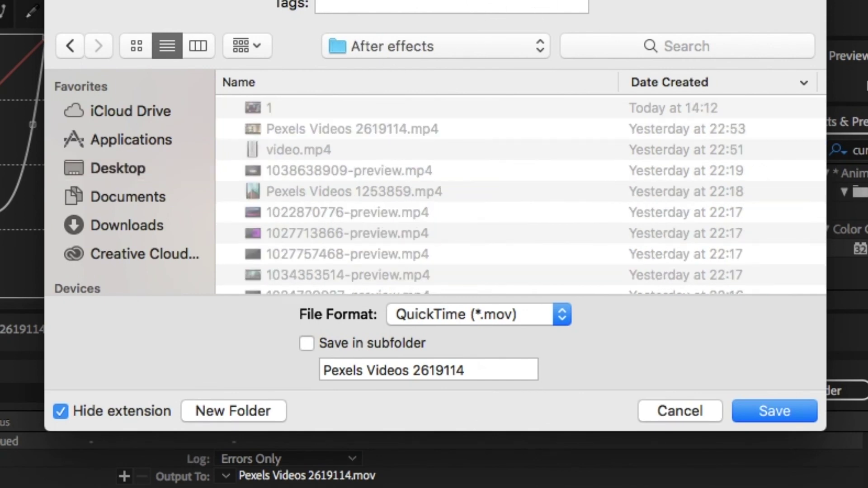
{"action": "left_click", "coordinate": [792, 411]}
{"action": "left_click", "coordinate": [822, 390]}
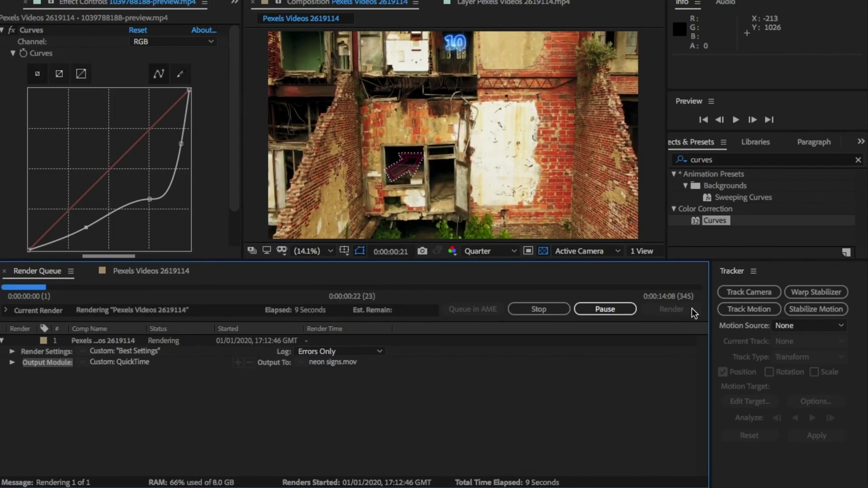